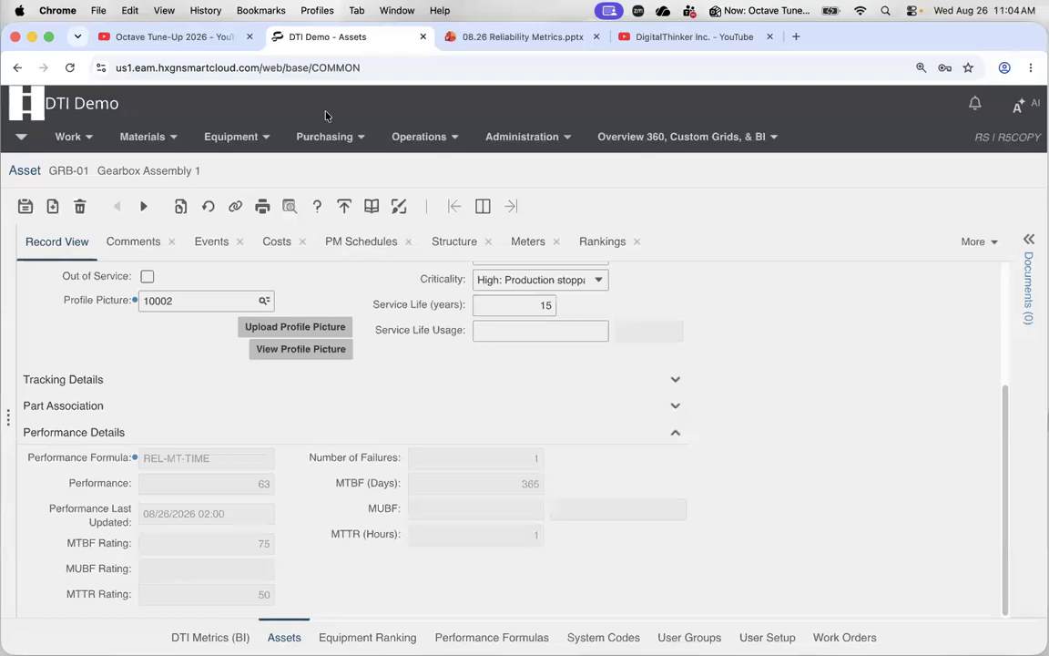
{"action": "left_click", "coordinate": [263, 141]}
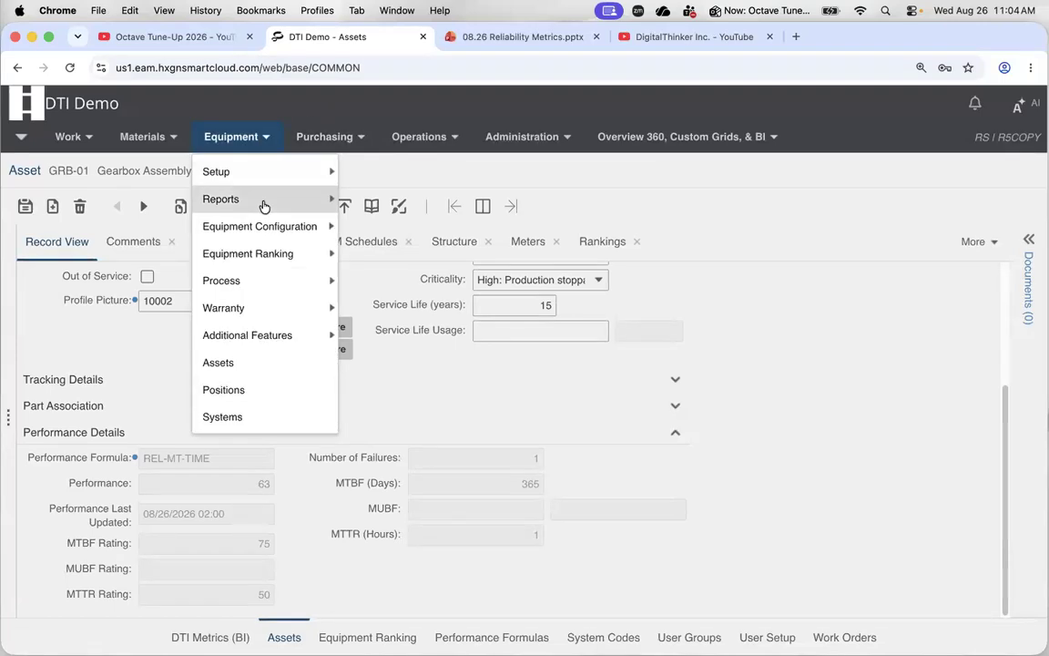
{"action": "mouse_move", "coordinate": [265, 202]}
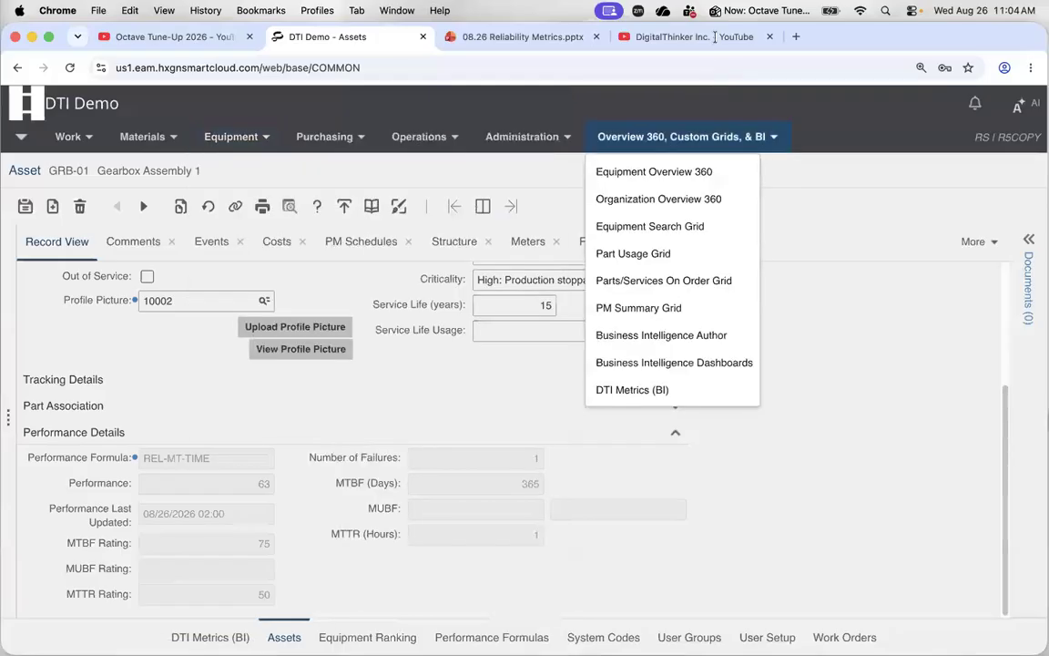
- Switch to the DigitalThinker Inc. YouTube page to view its closing code videos, and return to the DTI Demo asset record
{"action": "left_click", "coordinate": [714, 37]}
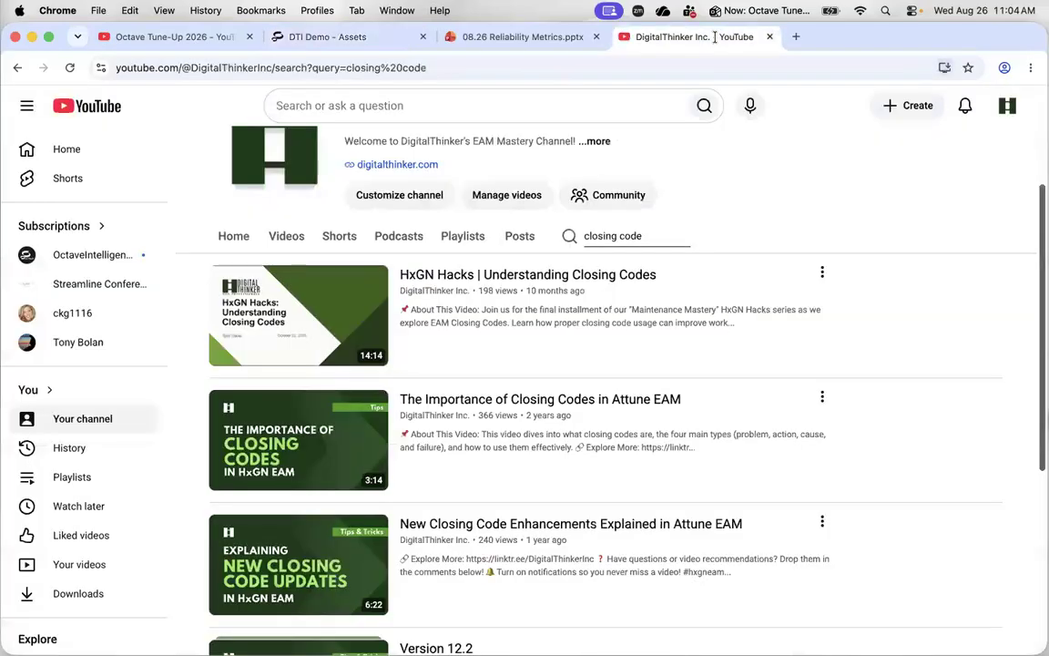
{"action": "left_click", "coordinate": [653, 234]}
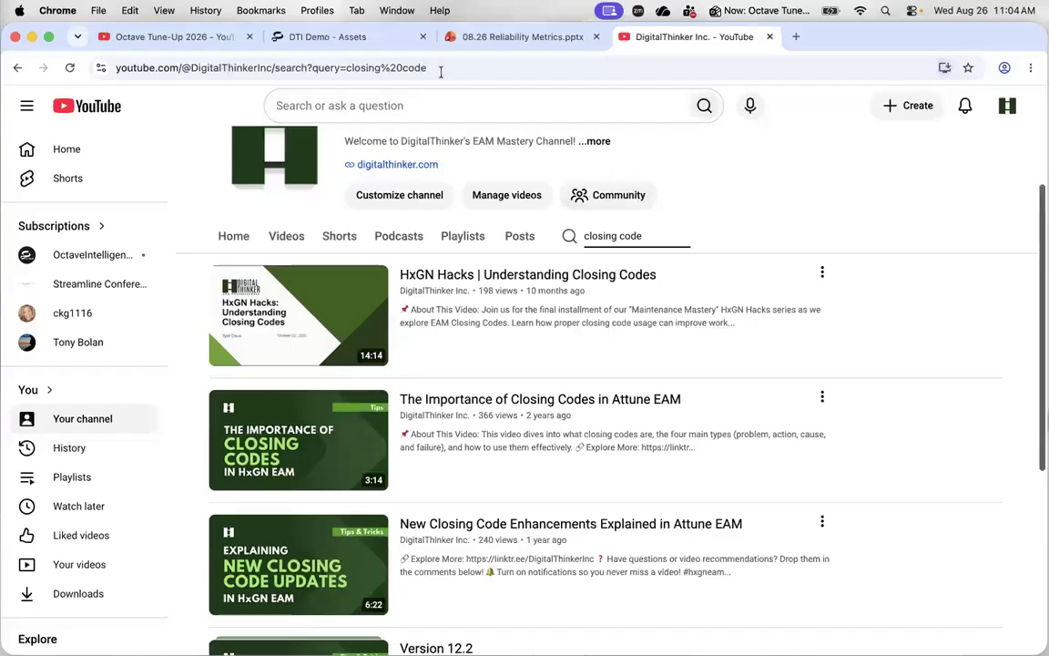
{"action": "left_click", "coordinate": [365, 39]}
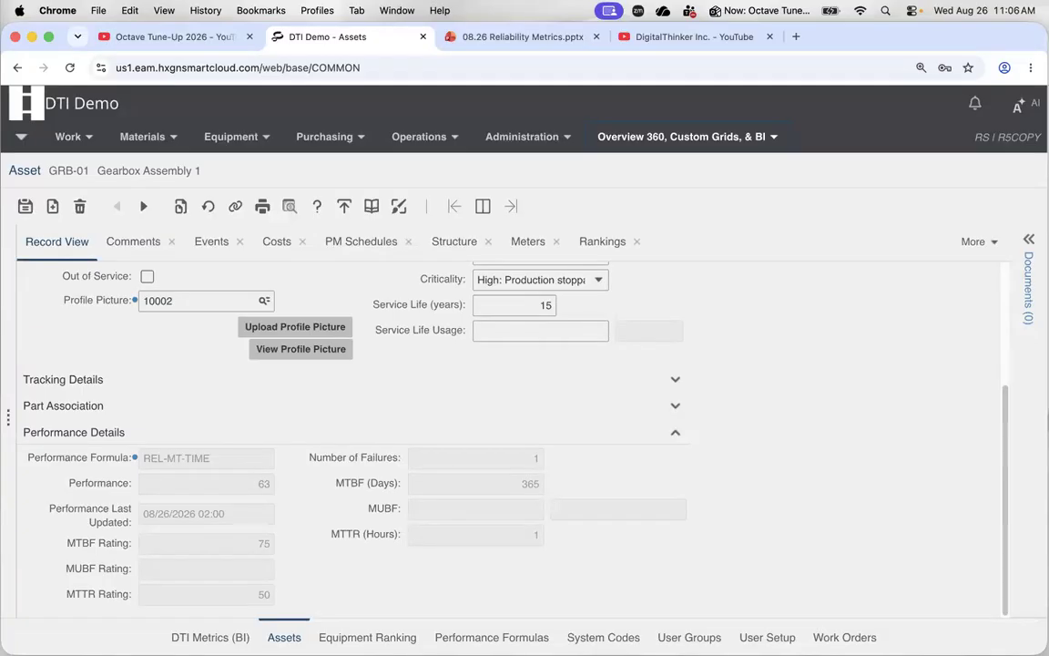
- Open the REL-MT-TIME performance formula record from the asset's Performance Details and expand its record view to full width
{"action": "triple_click", "coordinate": [215, 458]}
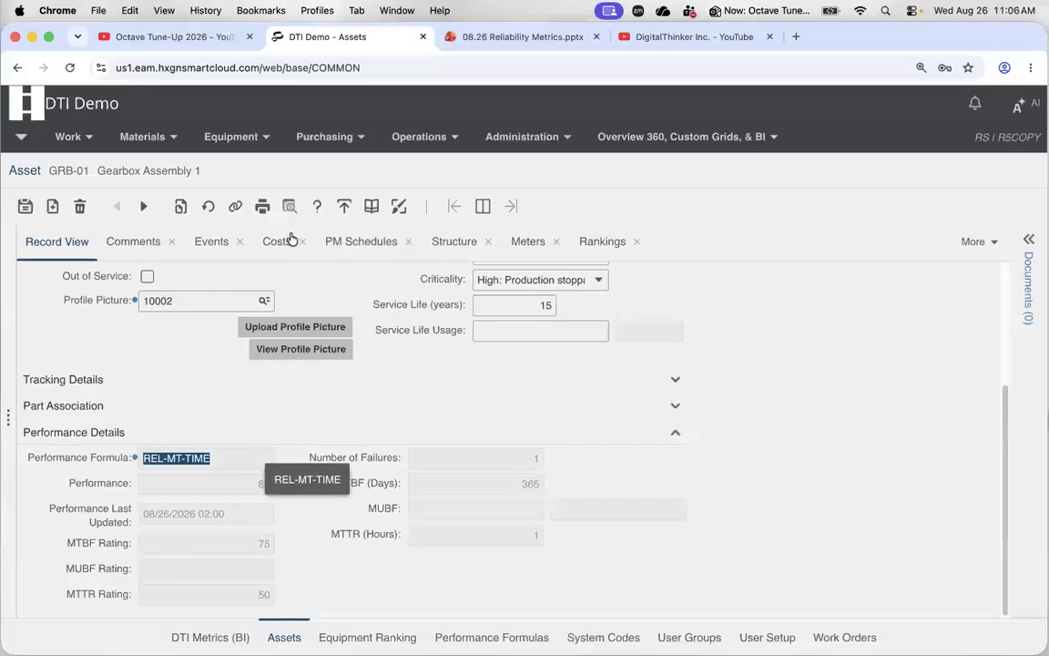
{"action": "left_click", "coordinate": [269, 144]}
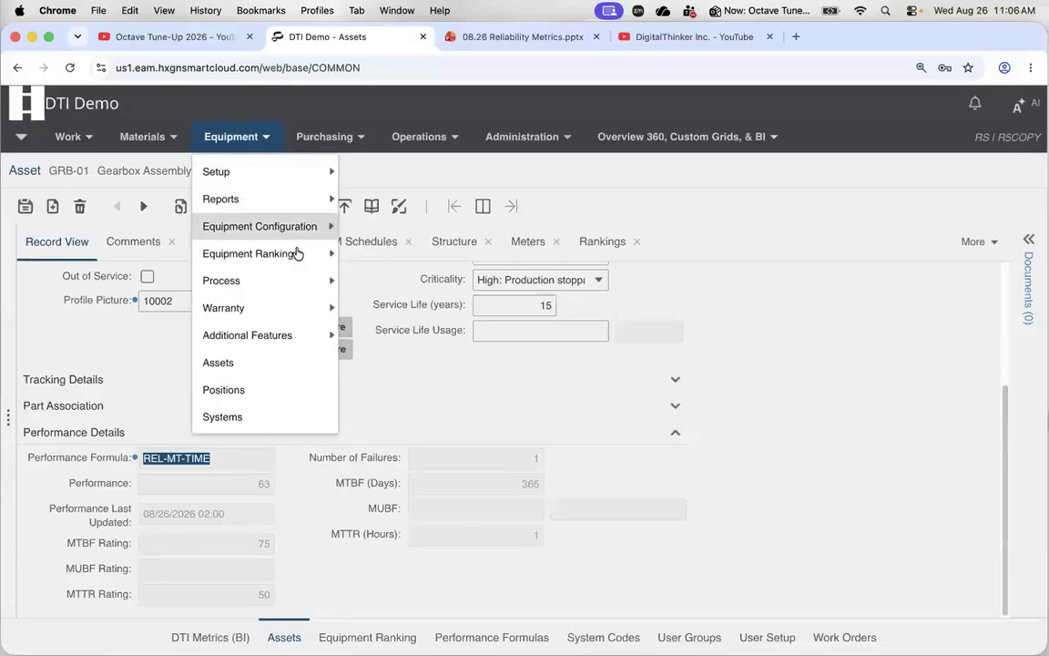
{"action": "mouse_move", "coordinate": [298, 253]}
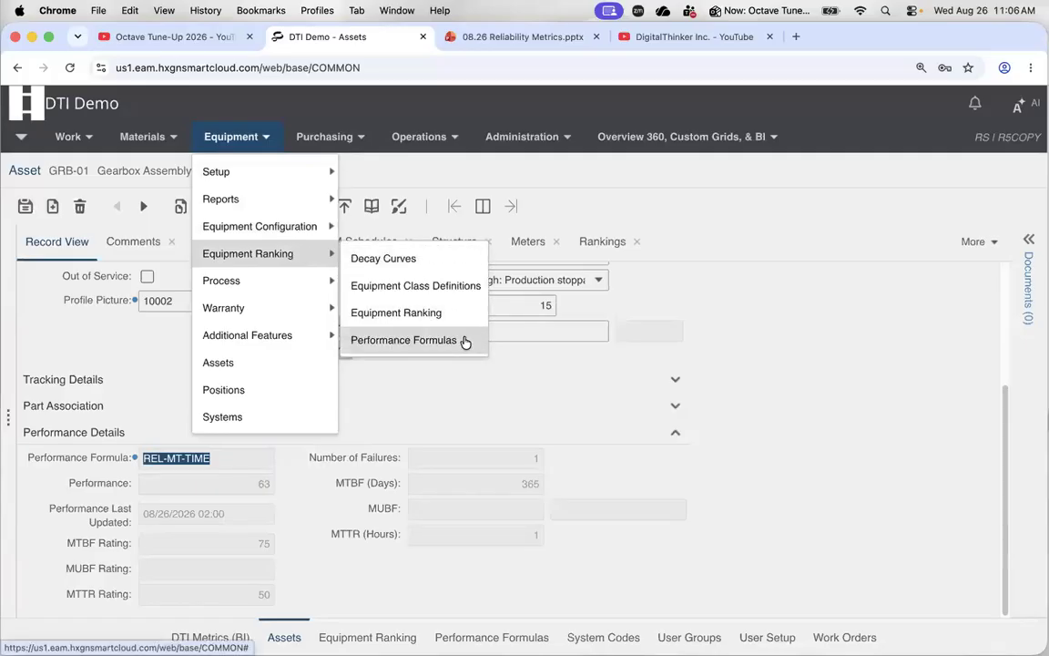
{"action": "left_click", "coordinate": [223, 462]}
{"action": "double_click", "coordinate": [223, 462]}
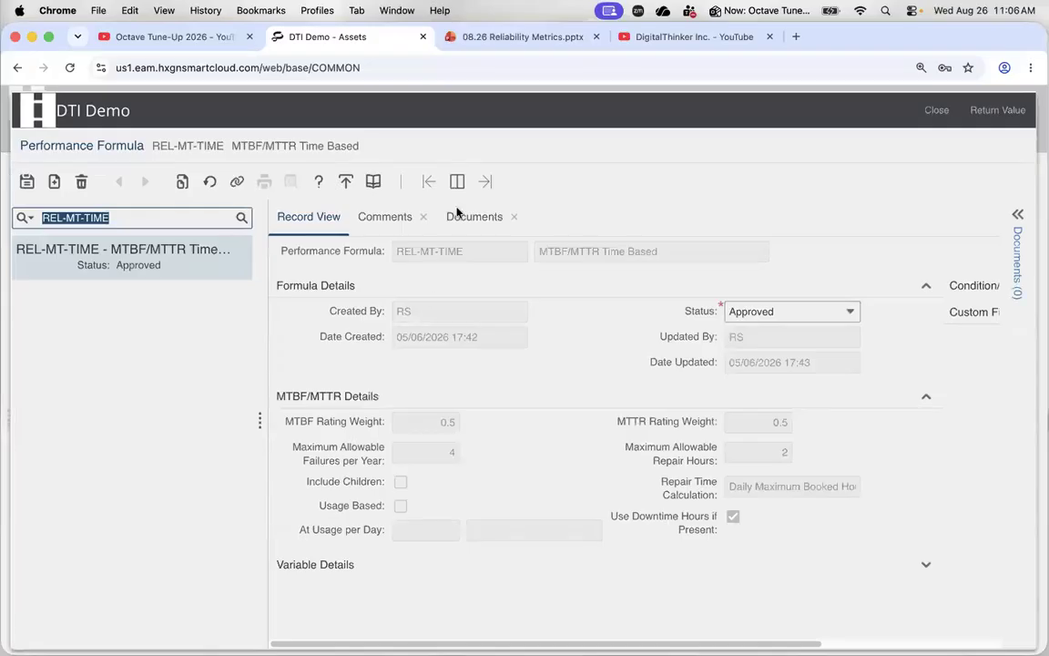
{"action": "left_click", "coordinate": [429, 183]}
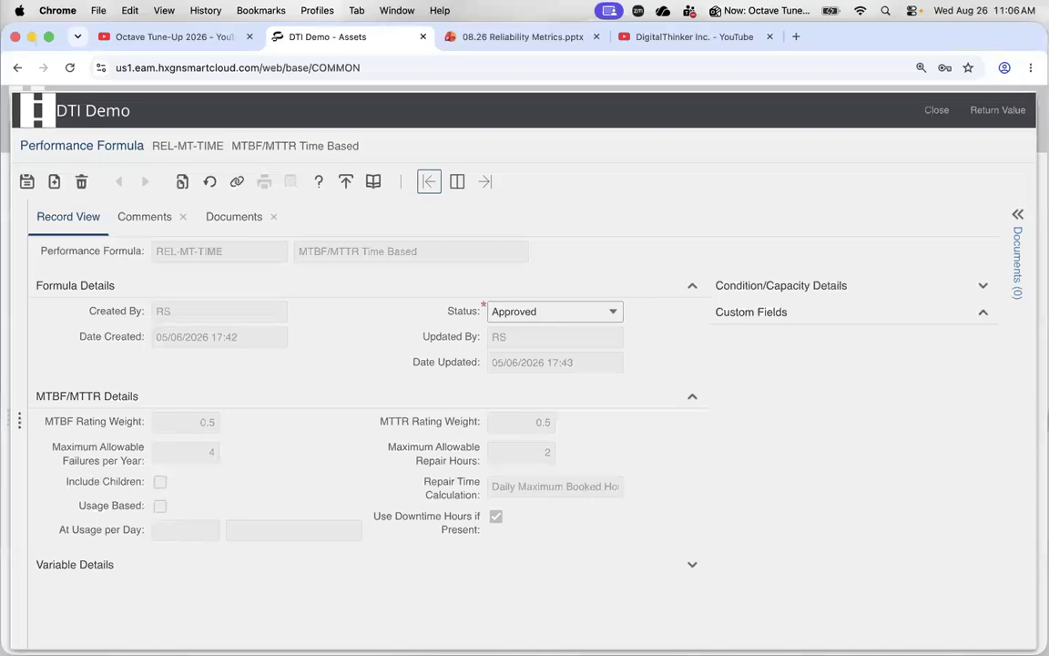
- Review the formula's MTBF and MTTR rating weights, maximum allowable failures and repair hours, and repair time calculation, and close the record
{"action": "key", "text": "super+Tab"}
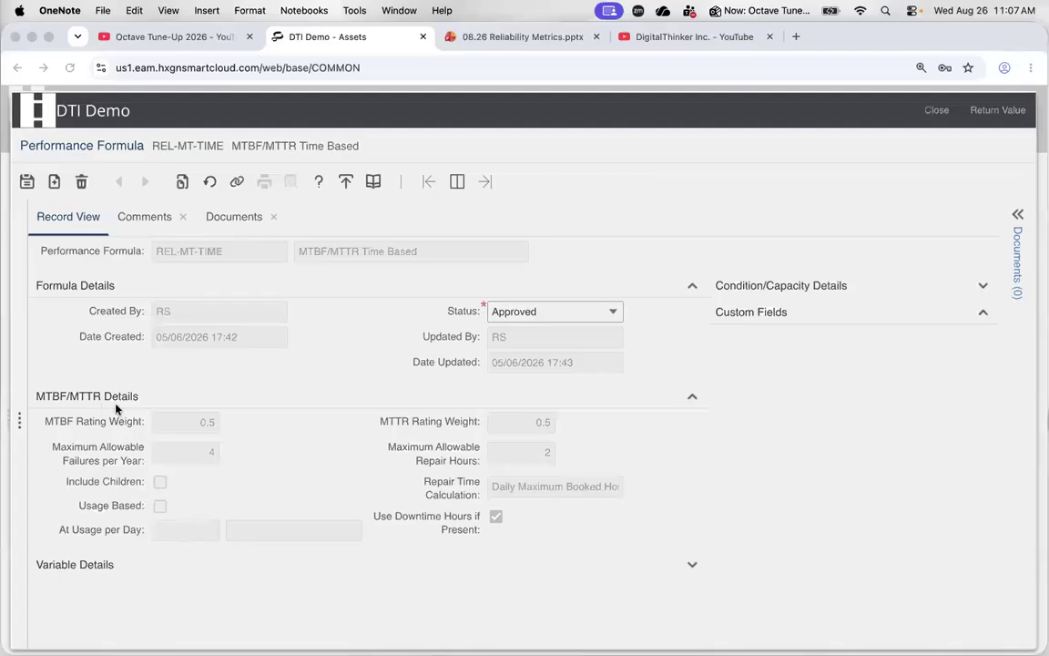
{"action": "left_click", "coordinate": [176, 421]}
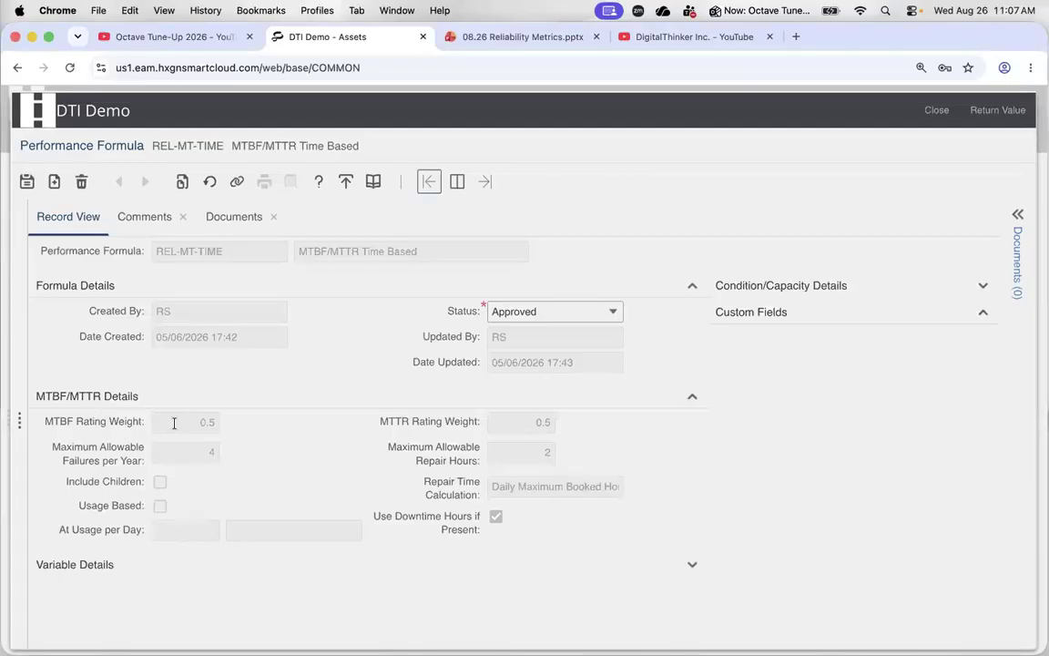
{"action": "left_click", "coordinate": [534, 421]}
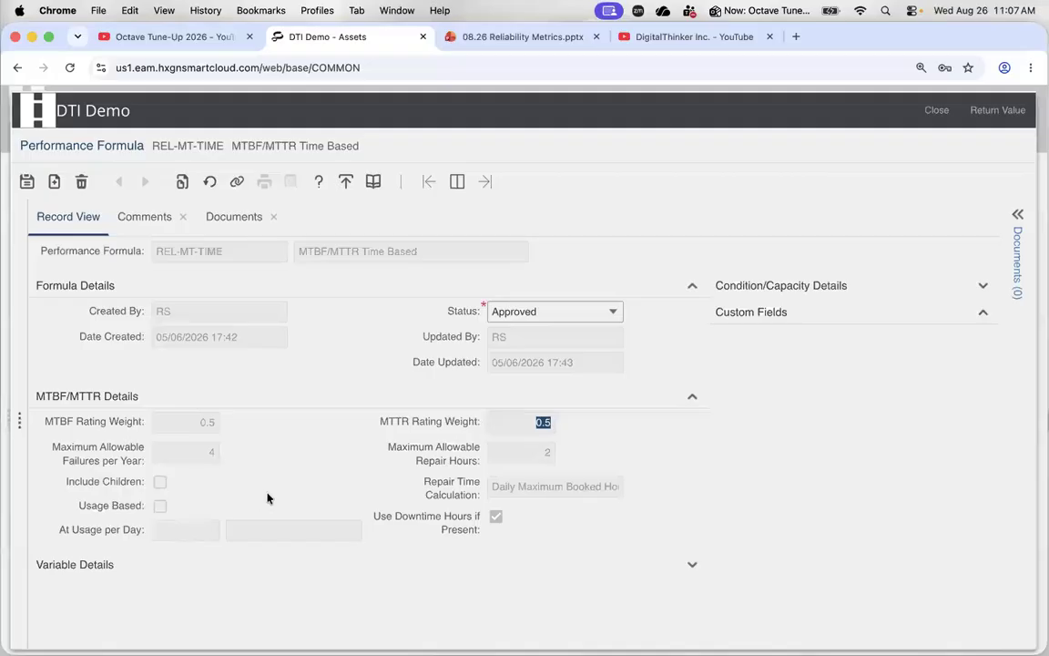
{"action": "left_click", "coordinate": [165, 453]}
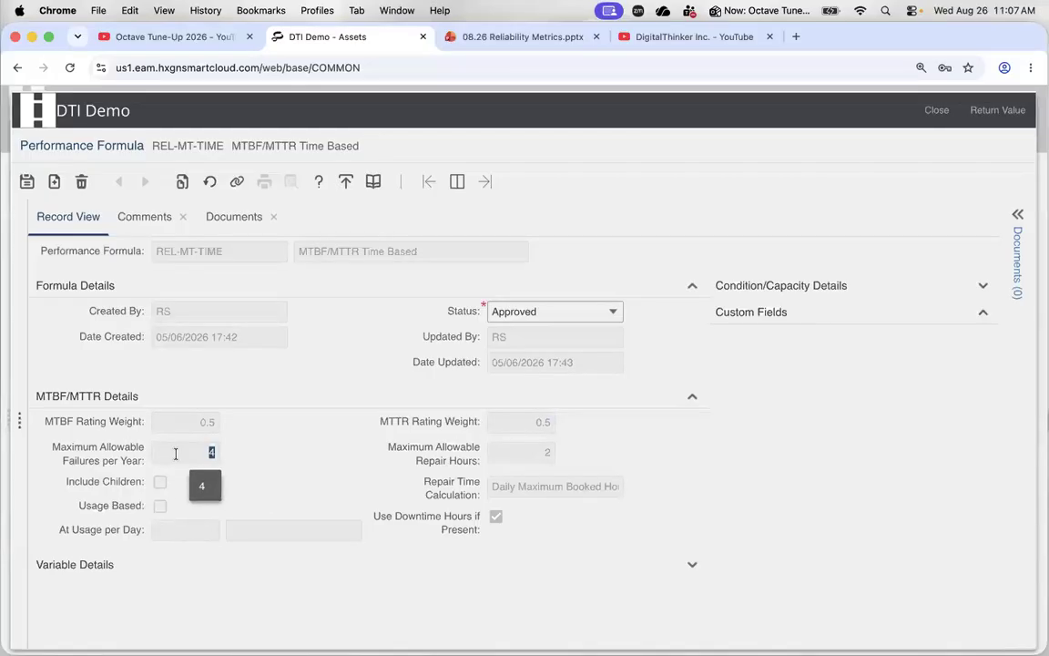
{"action": "left_click", "coordinate": [544, 452]}
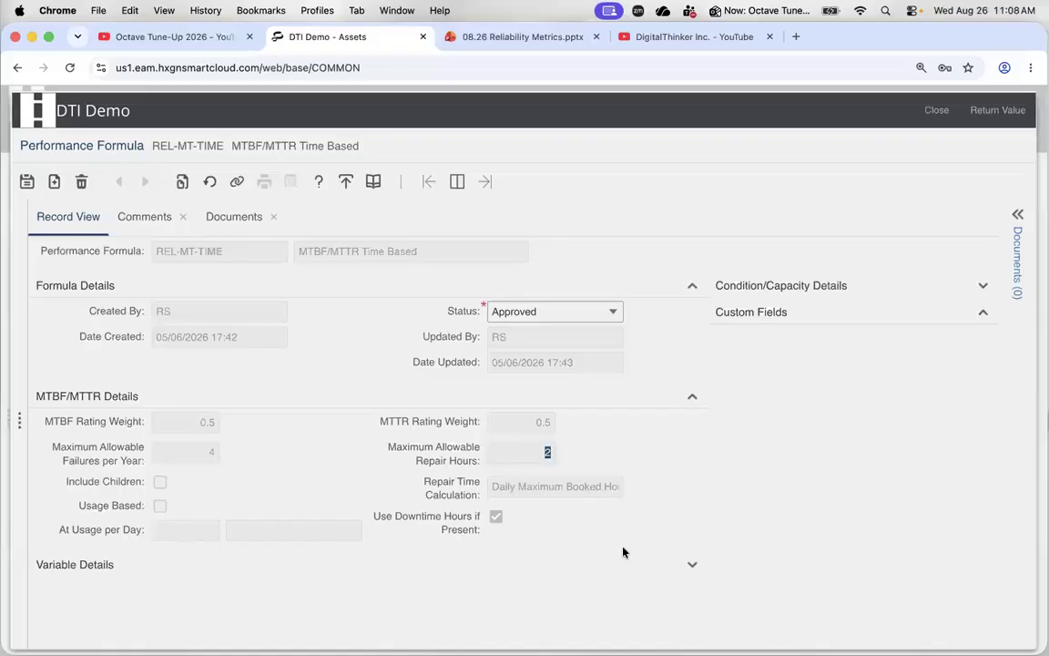
{"action": "key", "text": "Tab"}
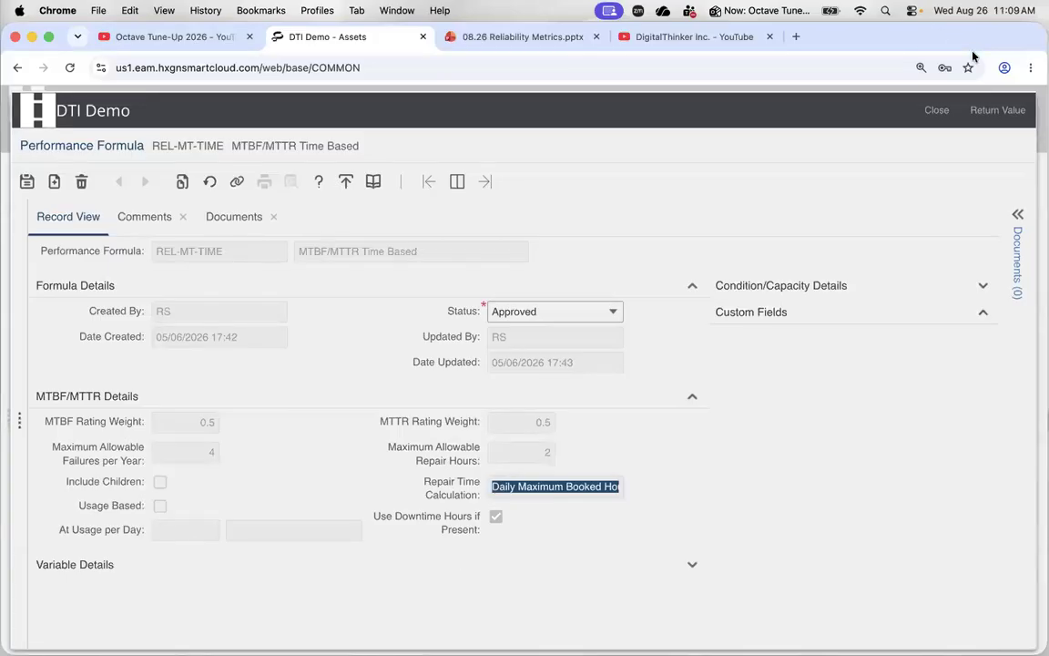
{"action": "left_click", "coordinate": [940, 110]}
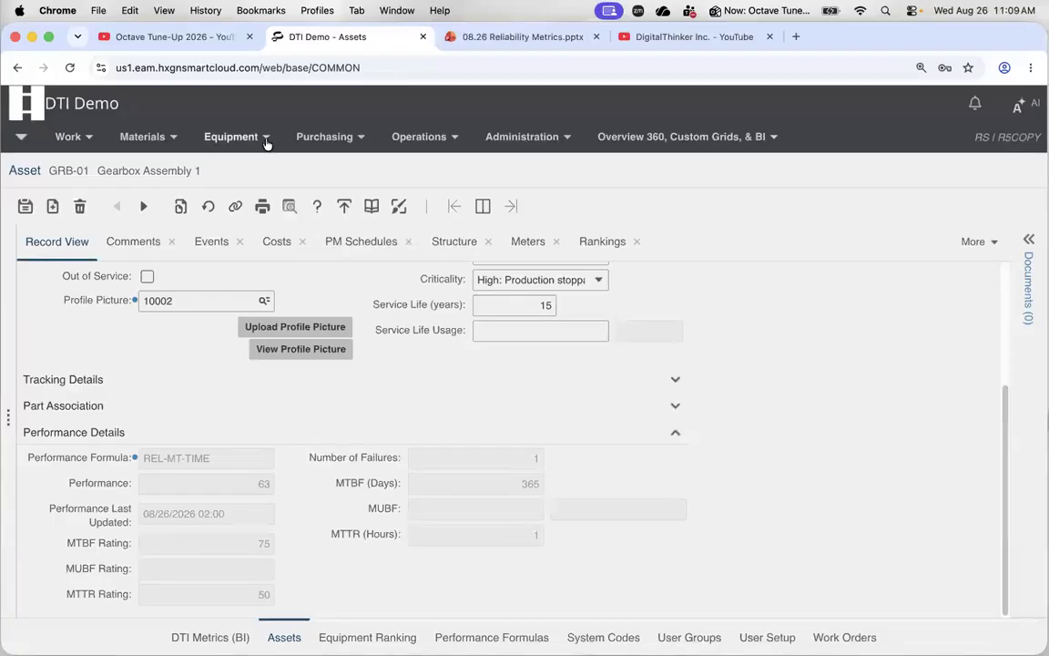
{"action": "left_click", "coordinate": [232, 137]}
{"action": "mouse_move", "coordinate": [304, 256]}
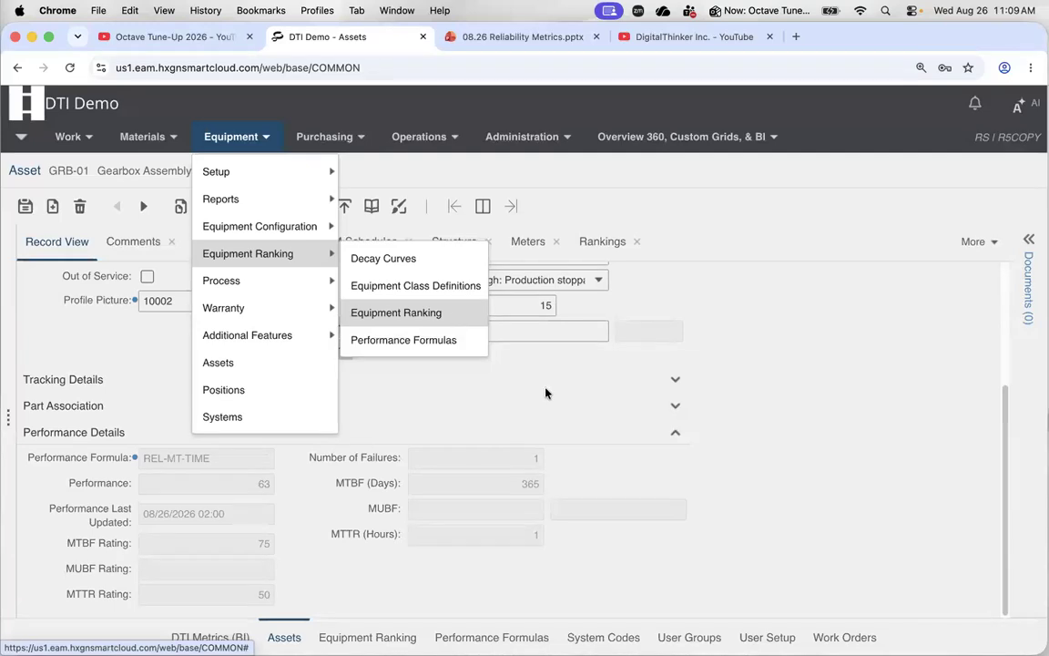
{"action": "left_click", "coordinate": [405, 389]}
{"action": "left_click", "coordinate": [409, 387]}
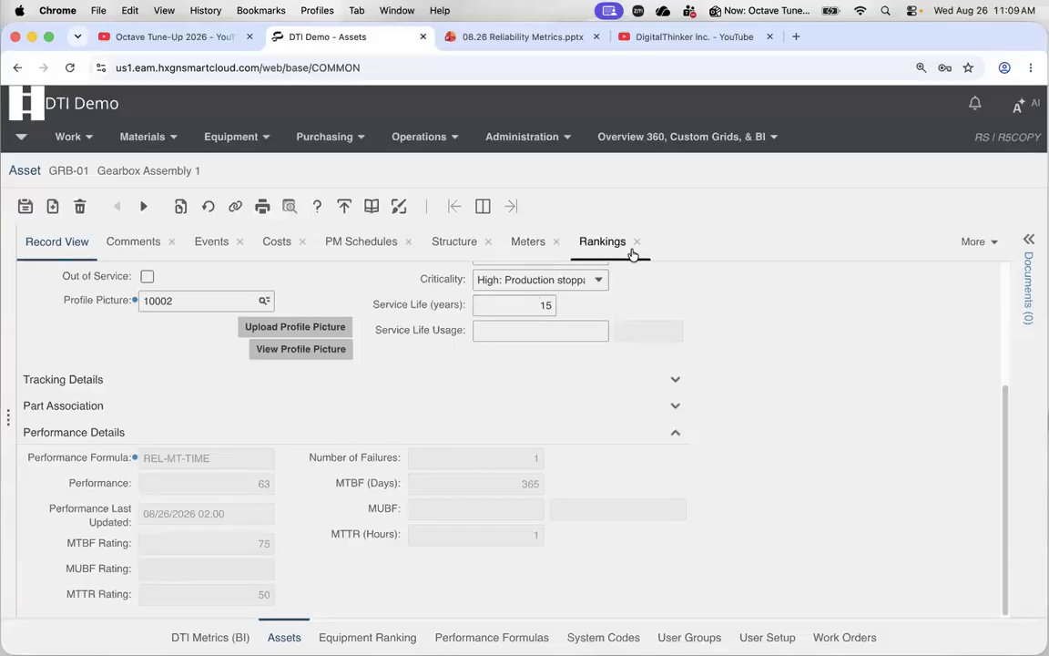
- Select the REL-MT-TIME ranking among asset GRB-01's rankings and open its equipment ranking record
{"action": "left_click", "coordinate": [600, 252]}
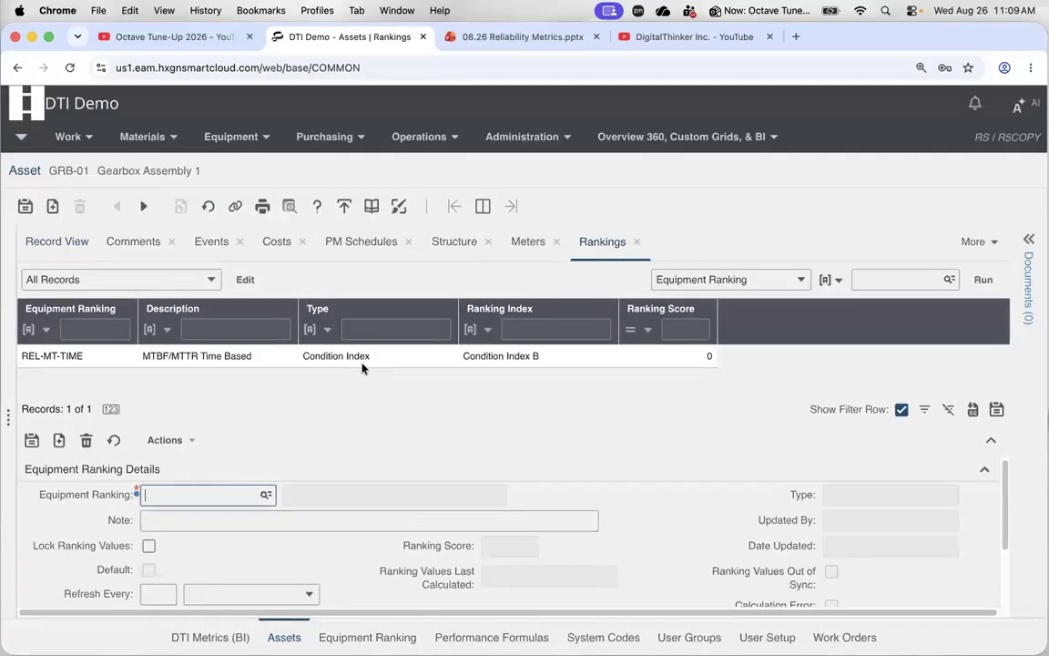
{"action": "left_click", "coordinate": [384, 357]}
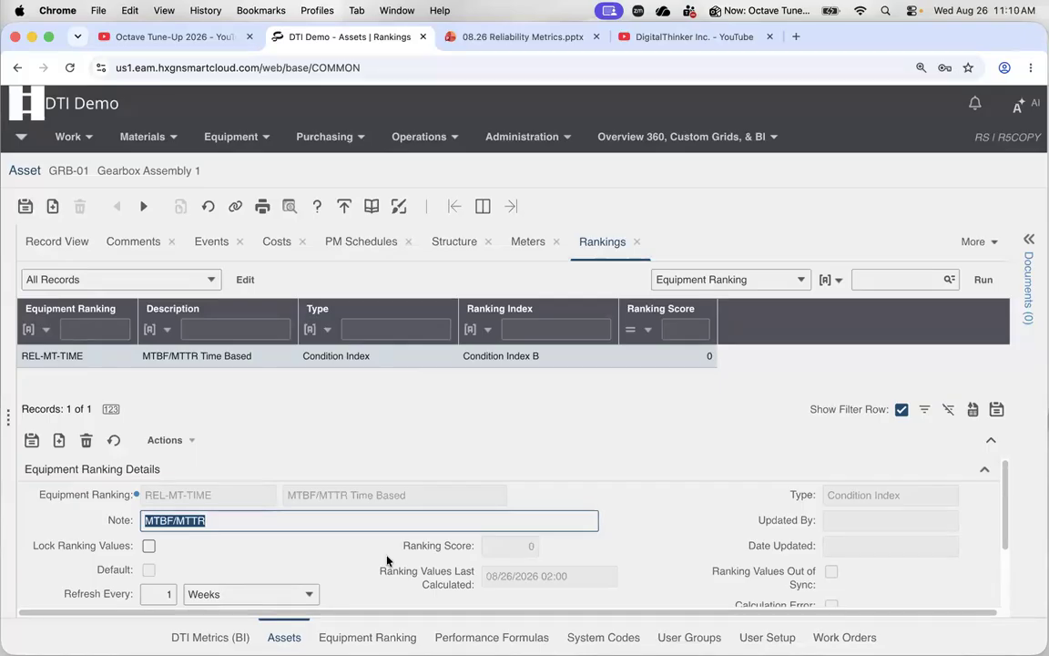
{"action": "double_click", "coordinate": [226, 495]}
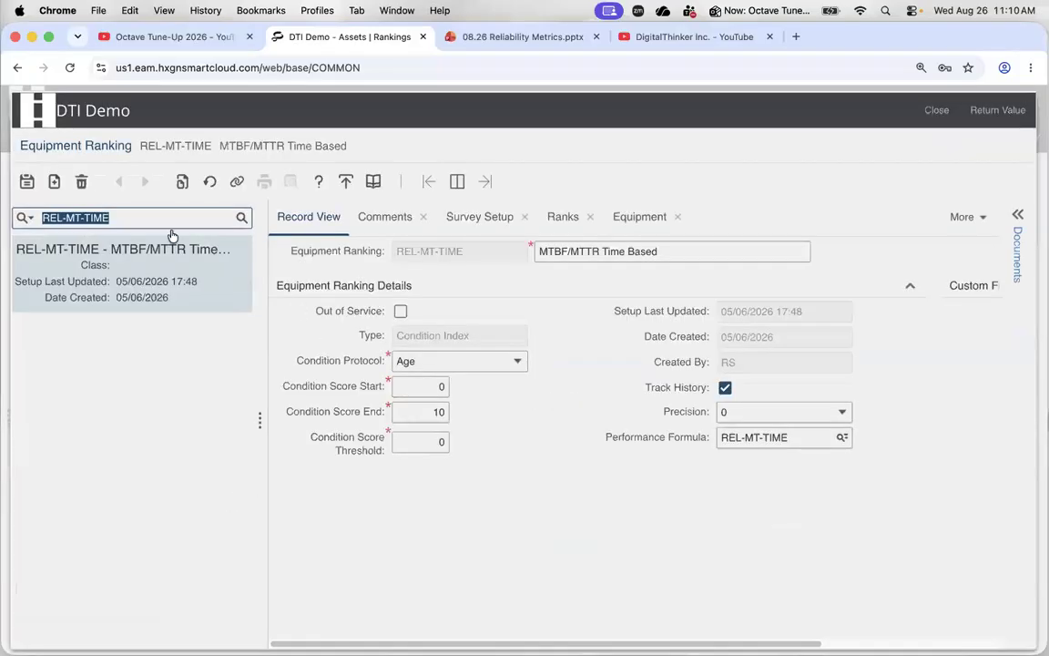
- Inspect the equipment ranking's performance formula, type and rank value ranges, and close the ranking record
{"action": "left_click", "coordinate": [809, 437]}
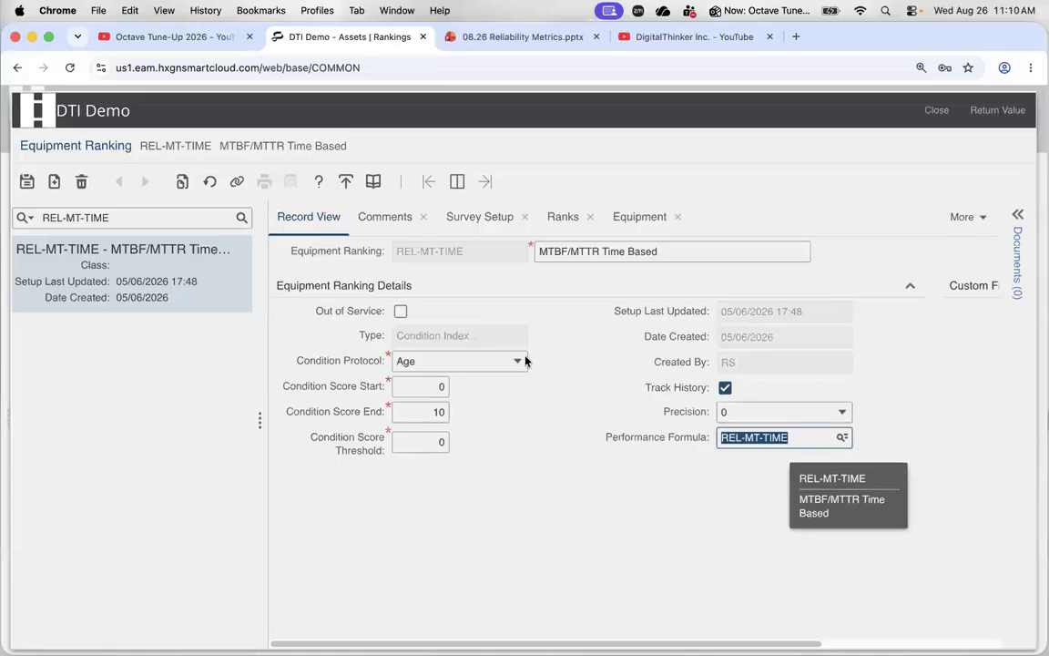
{"action": "left_click", "coordinate": [480, 336]}
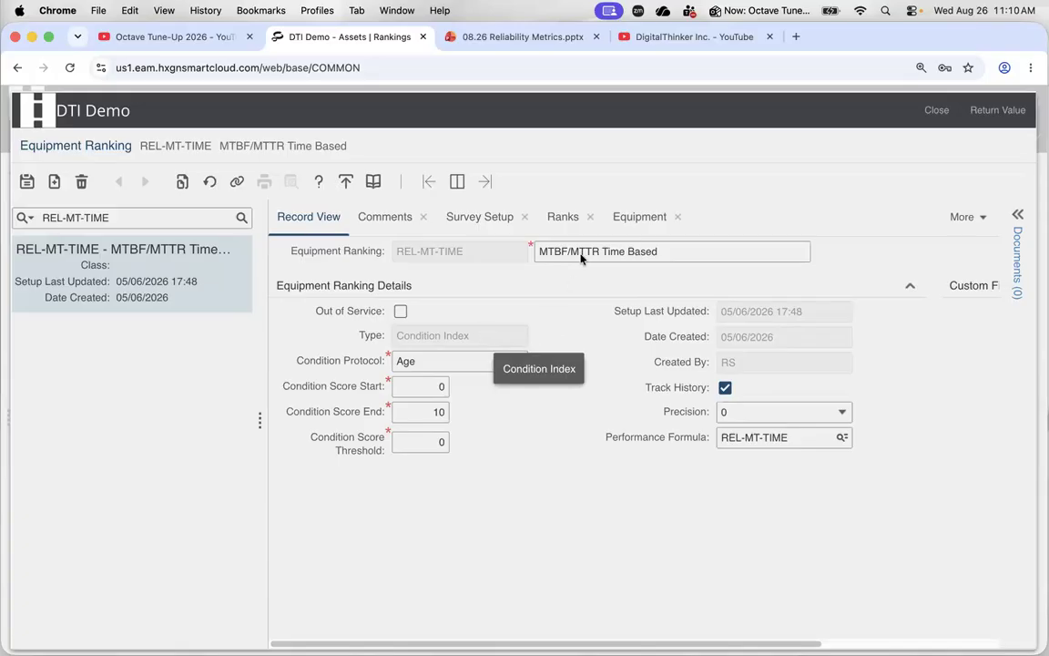
{"action": "left_click", "coordinate": [566, 226]}
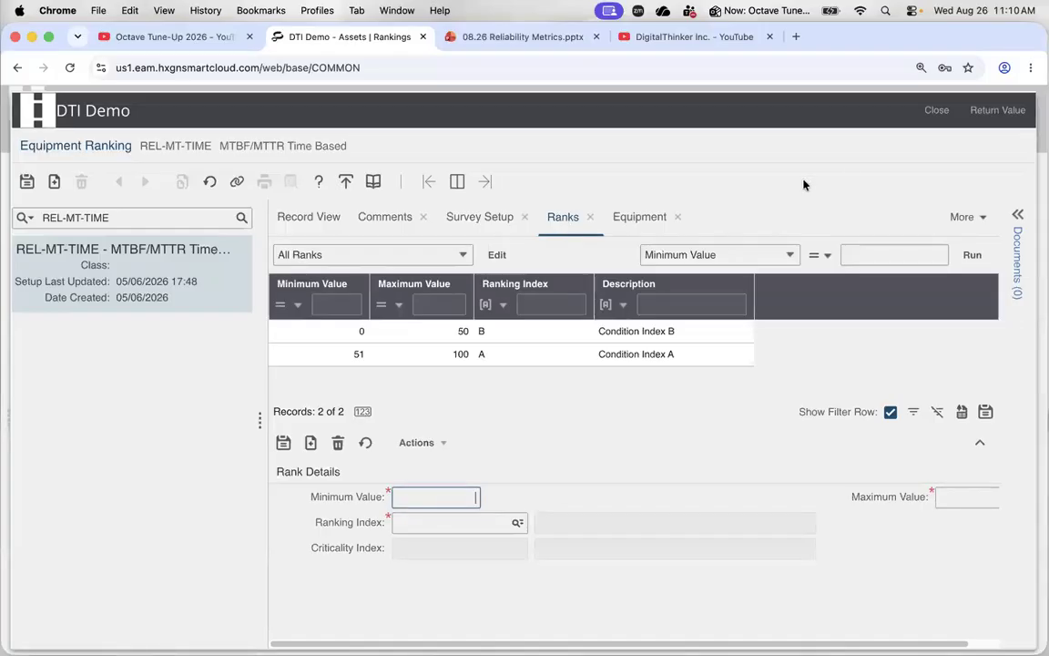
{"action": "left_click", "coordinate": [938, 111]}
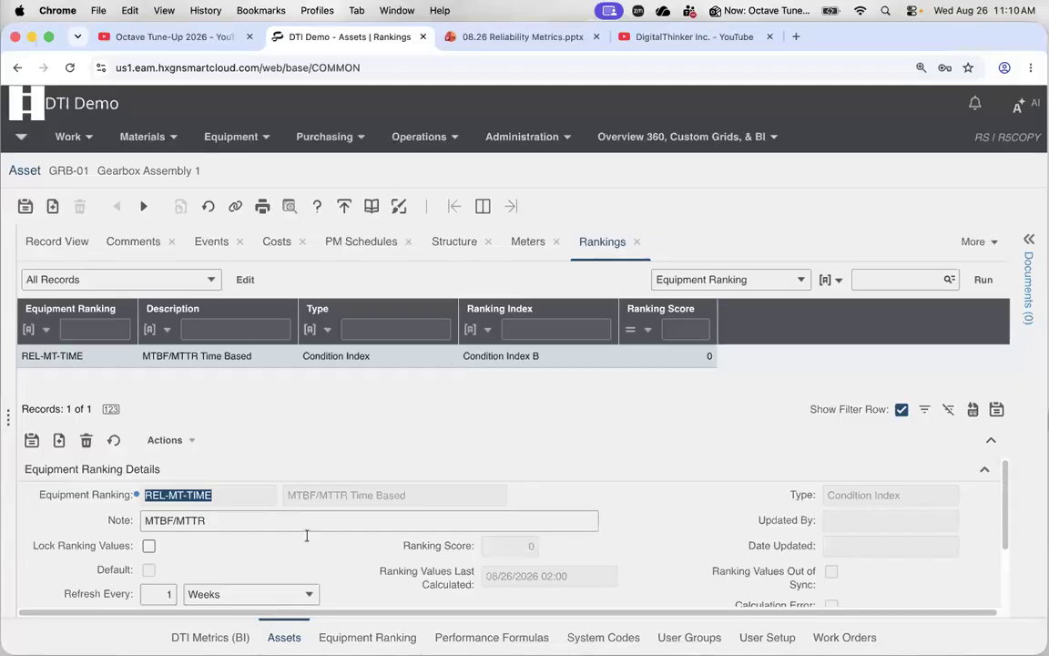
- Check the asset ranking's refresh settings, and reopen the REL-MT-TIME ranking record to inspect its condition protocol before closing it
{"action": "scroll", "coordinate": [306, 564], "scroll_direction": "down", "scroll_amount": 1}
{"action": "scroll", "coordinate": [300, 560], "scroll_direction": "down", "scroll_amount": 3}
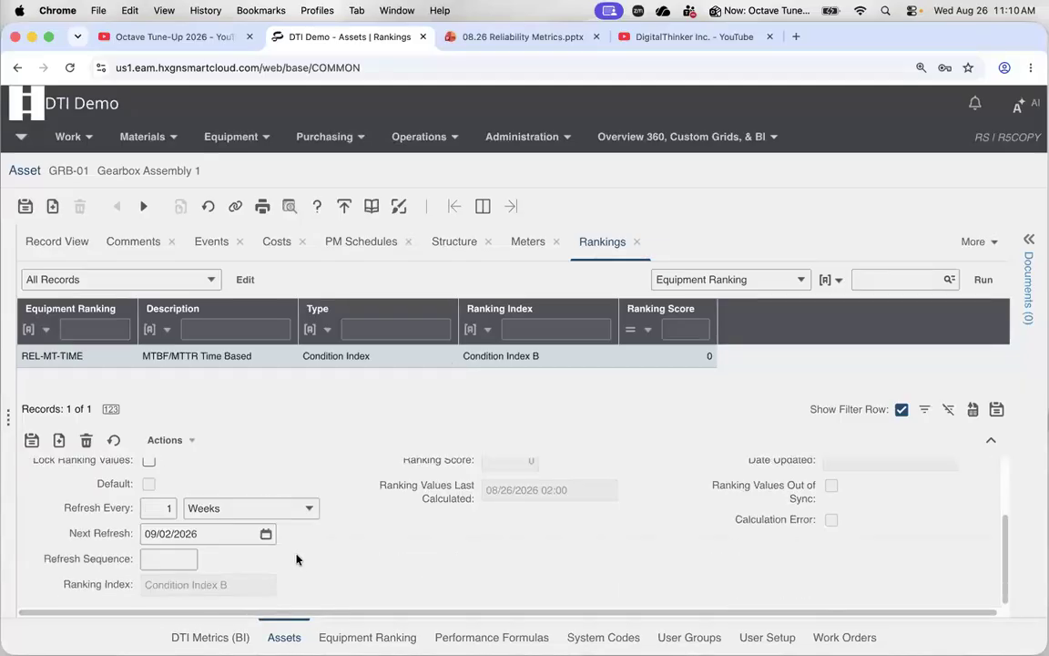
{"action": "scroll", "coordinate": [295, 559], "scroll_direction": "up", "scroll_amount": 4}
{"action": "left_click", "coordinate": [227, 493]}
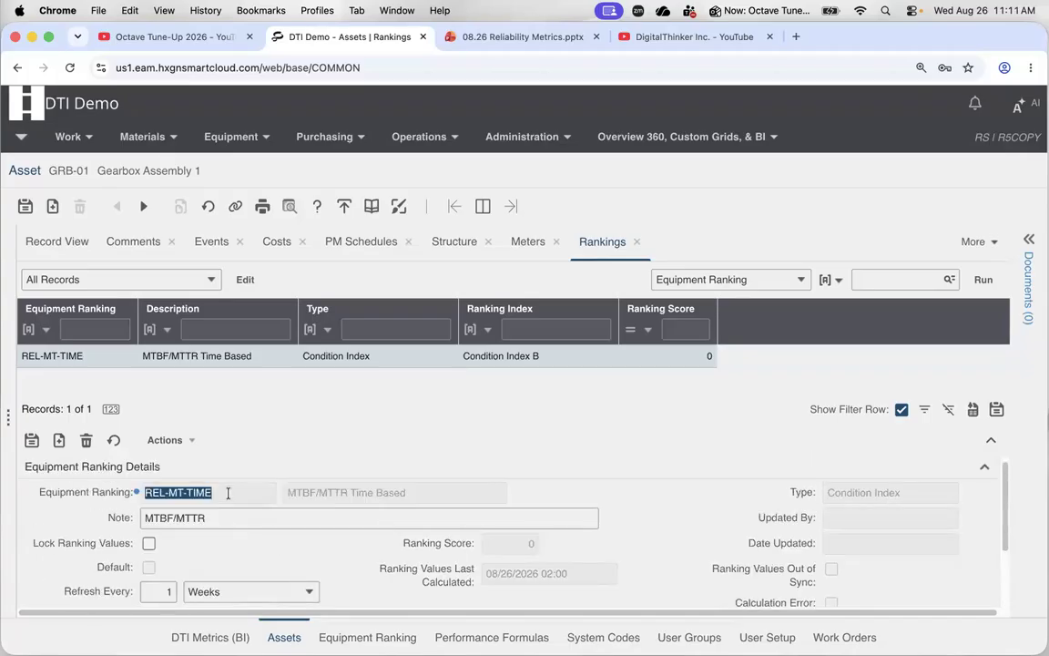
{"action": "key", "text": "F11"}
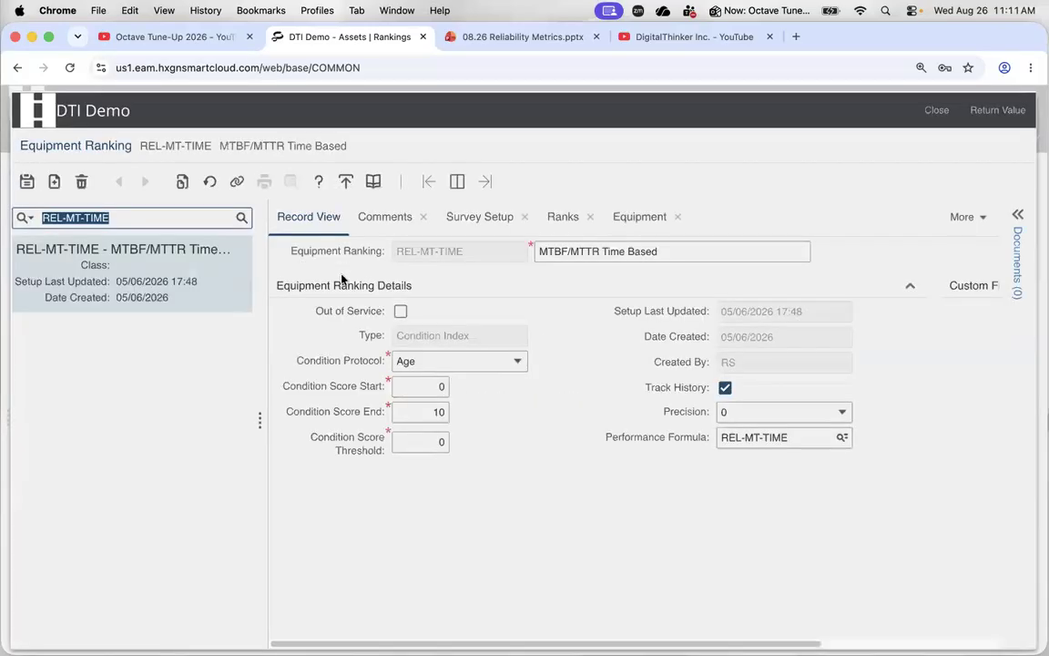
{"action": "left_click", "coordinate": [473, 362]}
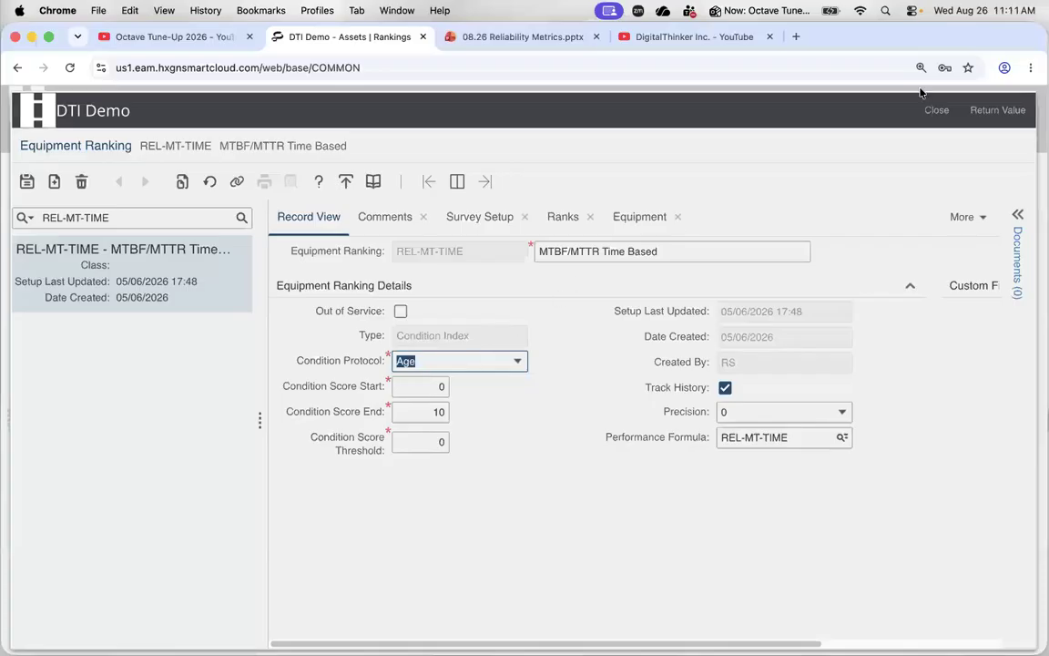
{"action": "left_click", "coordinate": [938, 110]}
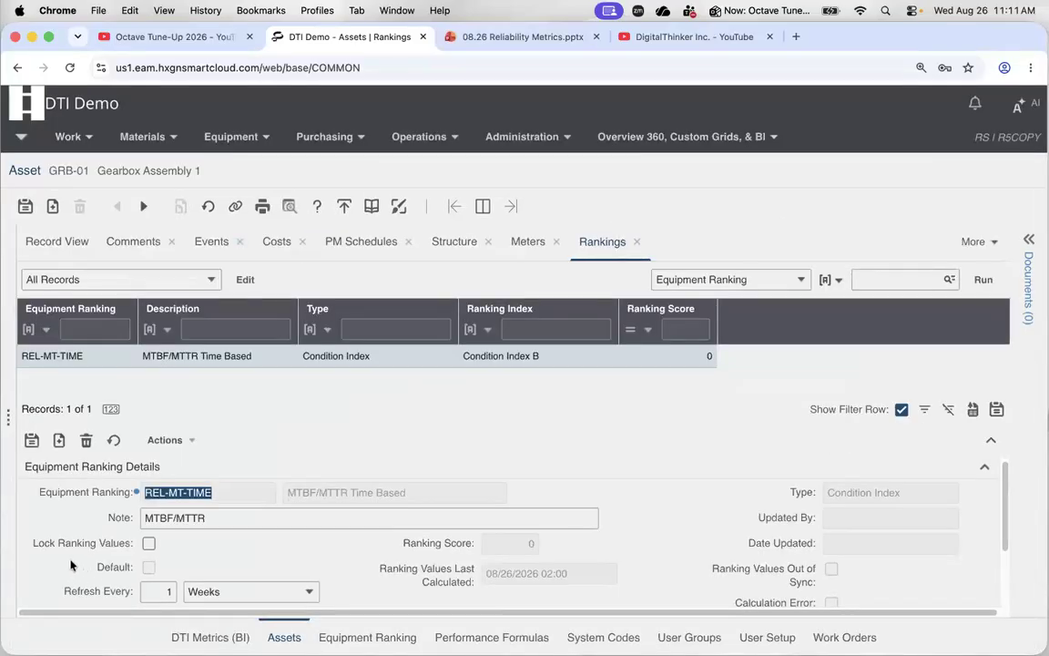
- Return to the Gearbox Assembly 1 main record and examine its service life in years and service life usage
{"action": "left_click", "coordinate": [73, 248]}
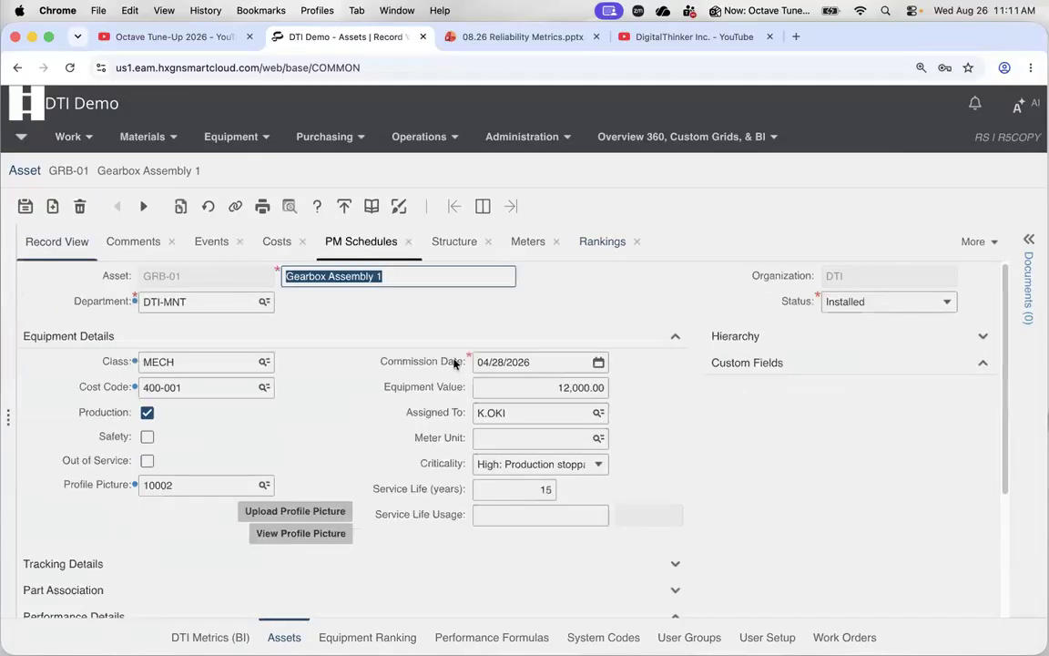
{"action": "left_click", "coordinate": [486, 489]}
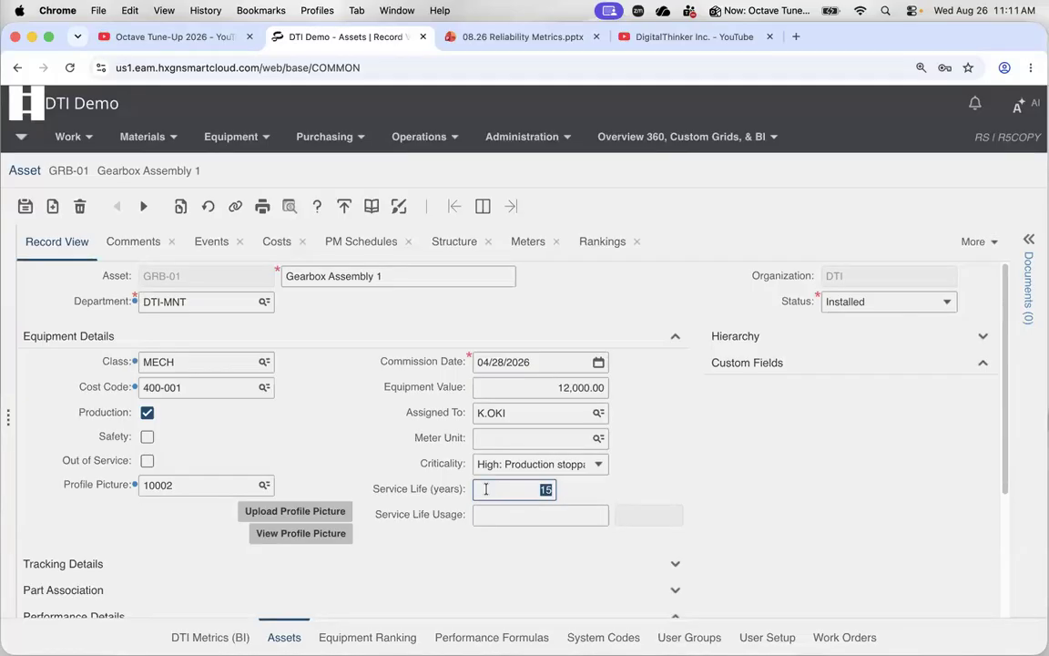
{"action": "left_click", "coordinate": [497, 512]}
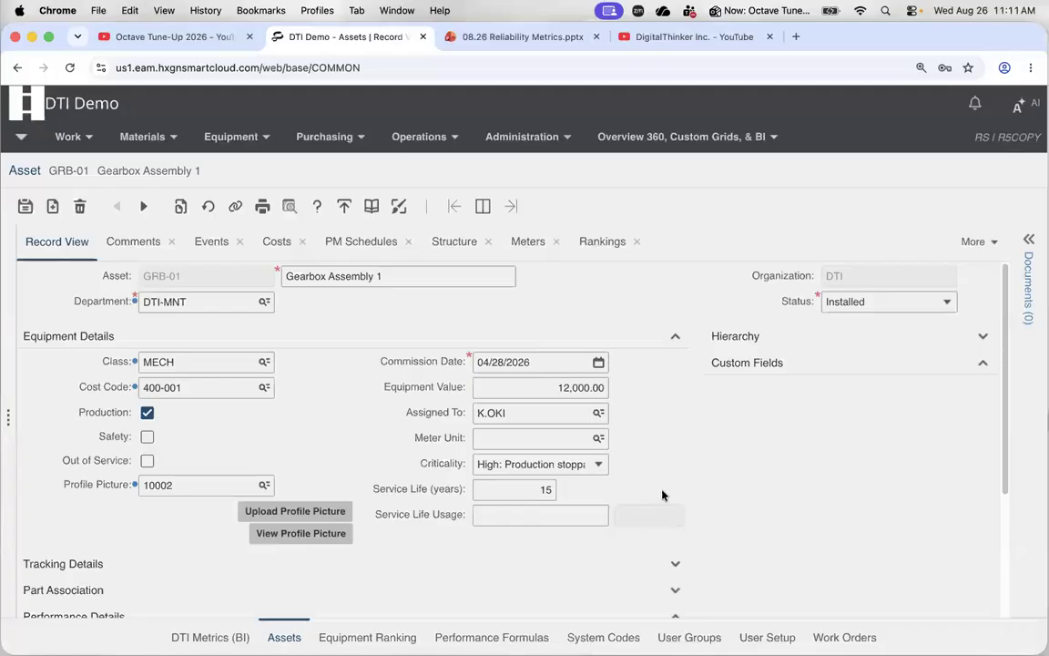
{"action": "double_click", "coordinate": [547, 489]}
{"action": "left_click", "coordinate": [556, 516]}
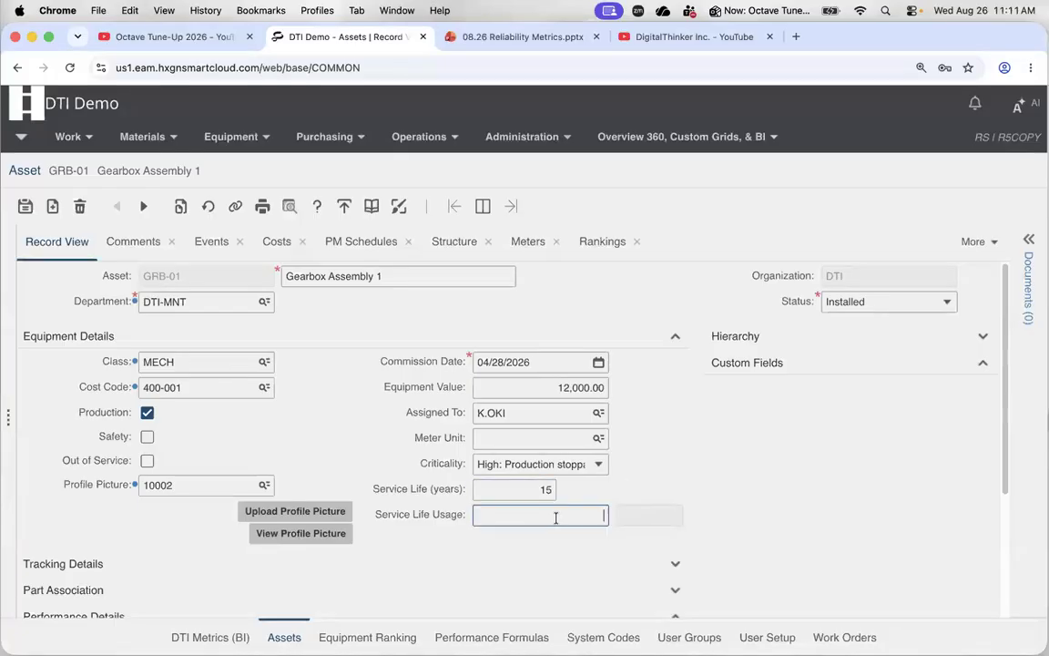
- Compare the asset's performance details with the Reliability Metrics formula sheet in Preview, and check when its performance was last updated
{"action": "scroll", "coordinate": [556, 517], "scroll_direction": "down", "scroll_amount": 3}
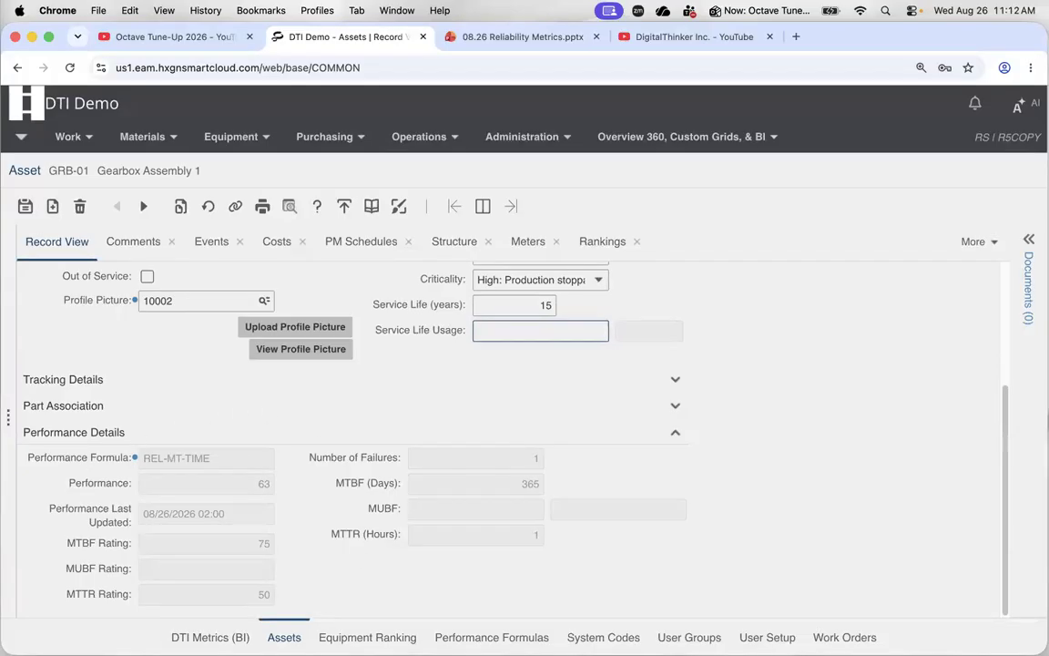
{"action": "key", "text": "super+Tab"}
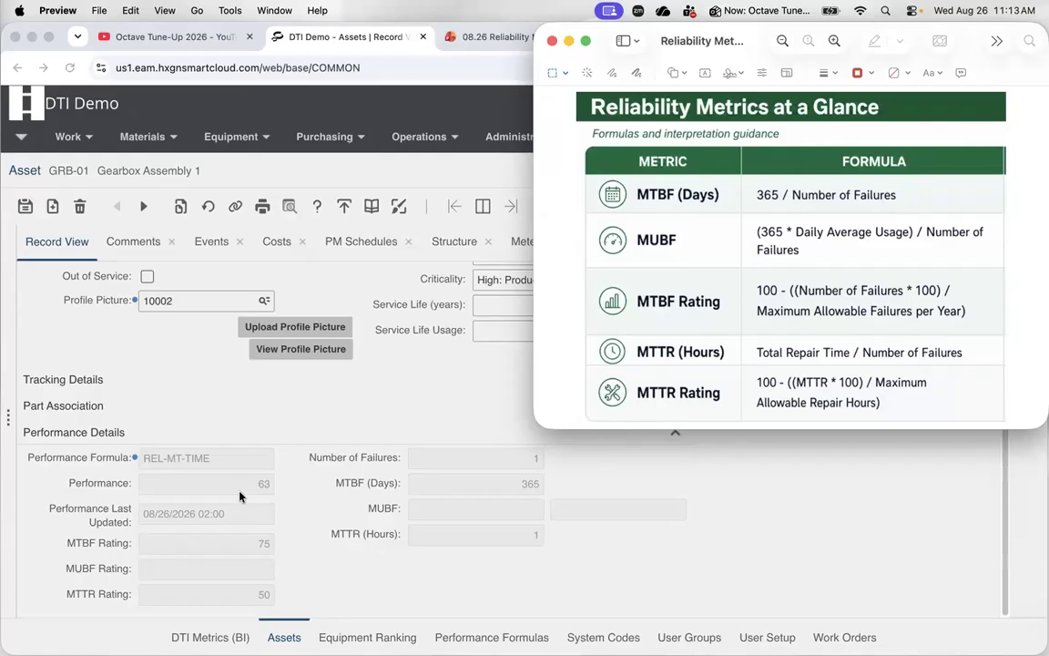
{"action": "right_click", "coordinate": [295, 497]}
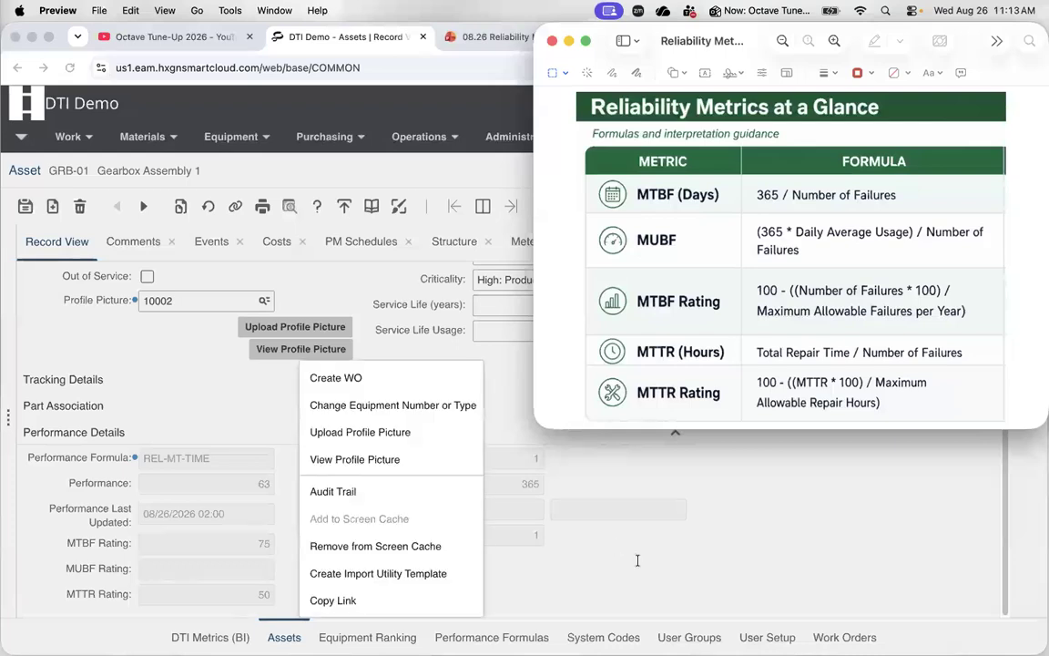
{"action": "left_click", "coordinate": [637, 560]}
{"action": "left_click", "coordinate": [231, 514]}
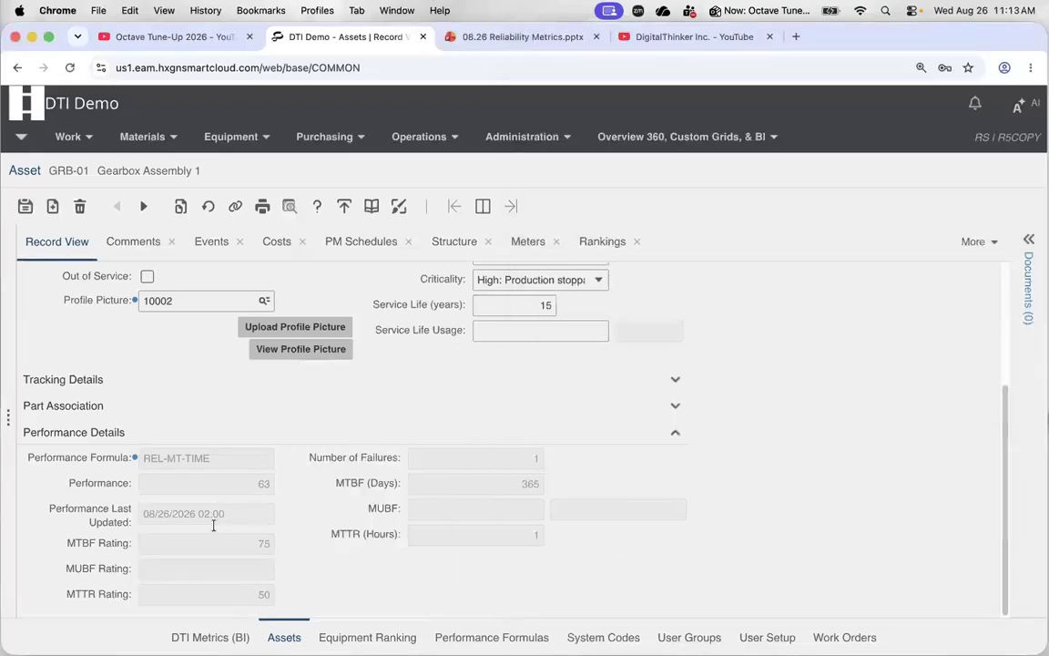
{"action": "triple_click", "coordinate": [213, 524]}
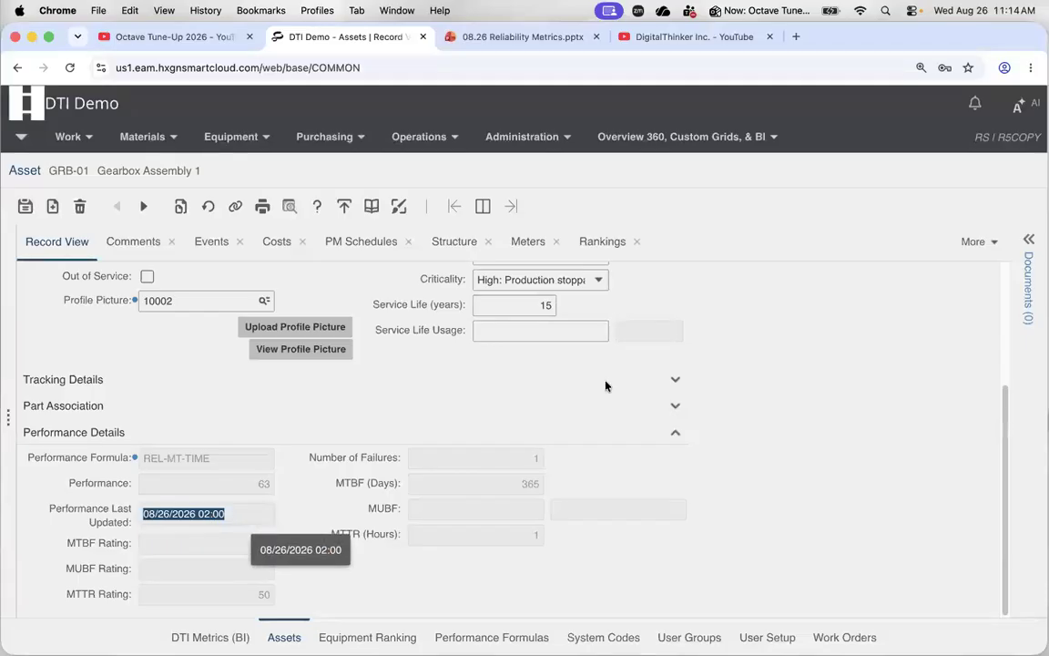
- Calculate the ranking values for the REL-MT-TIME ranking among asset GRB-01's rankings
{"action": "left_click", "coordinate": [599, 243]}
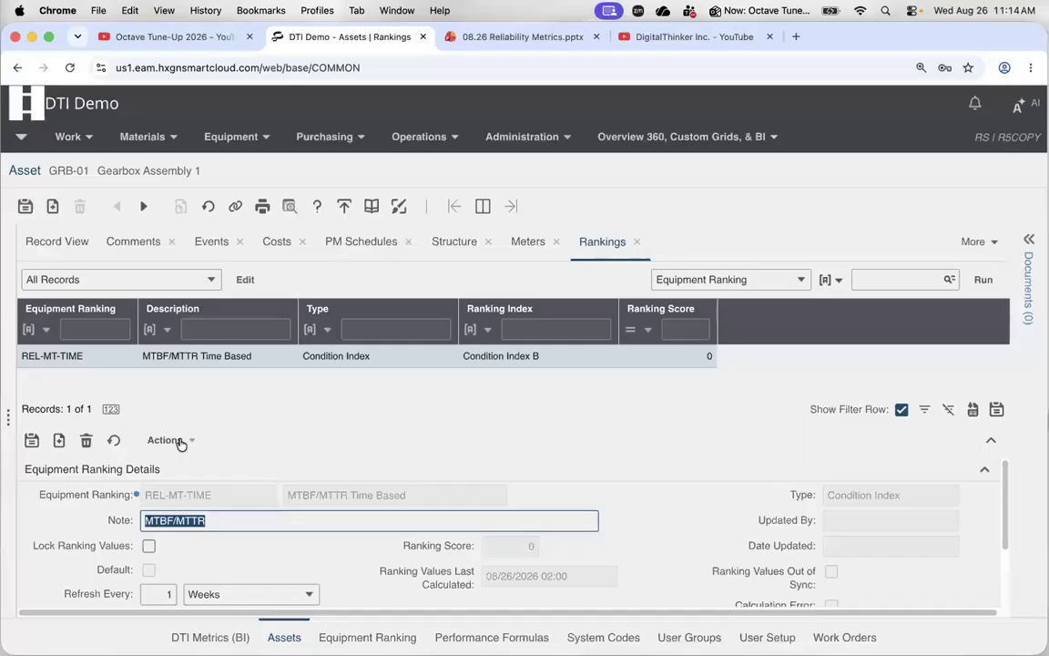
{"action": "left_click", "coordinate": [175, 440]}
{"action": "left_click", "coordinate": [175, 472]}
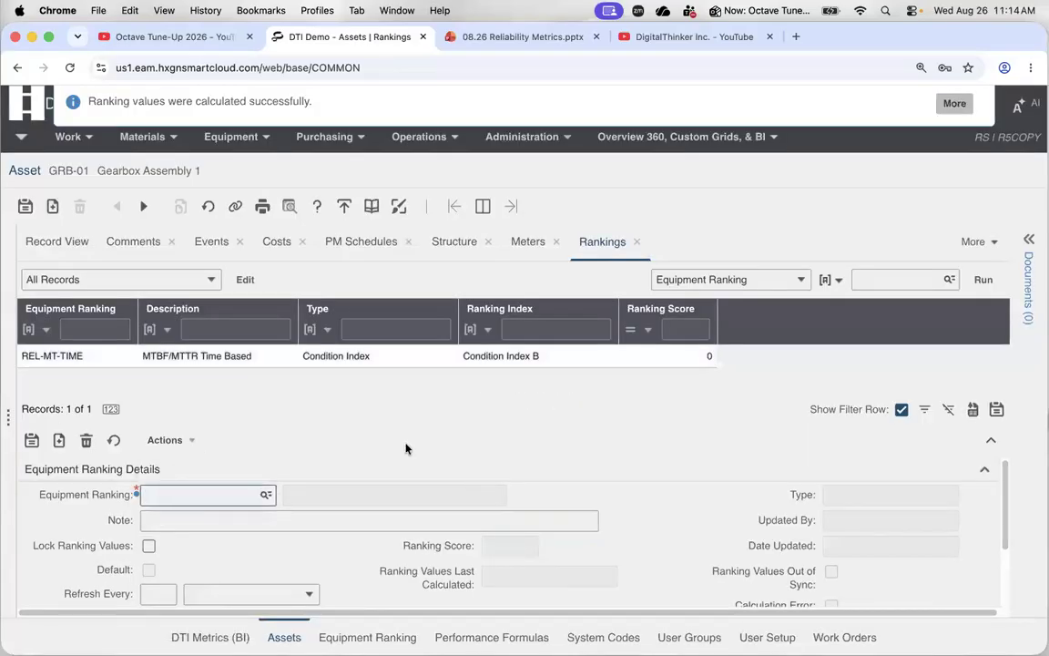
- Check GRB-01's number of failures and its completed work order's downtime hours, and return to the asset's last update time and performance score
{"action": "left_click", "coordinate": [52, 244]}
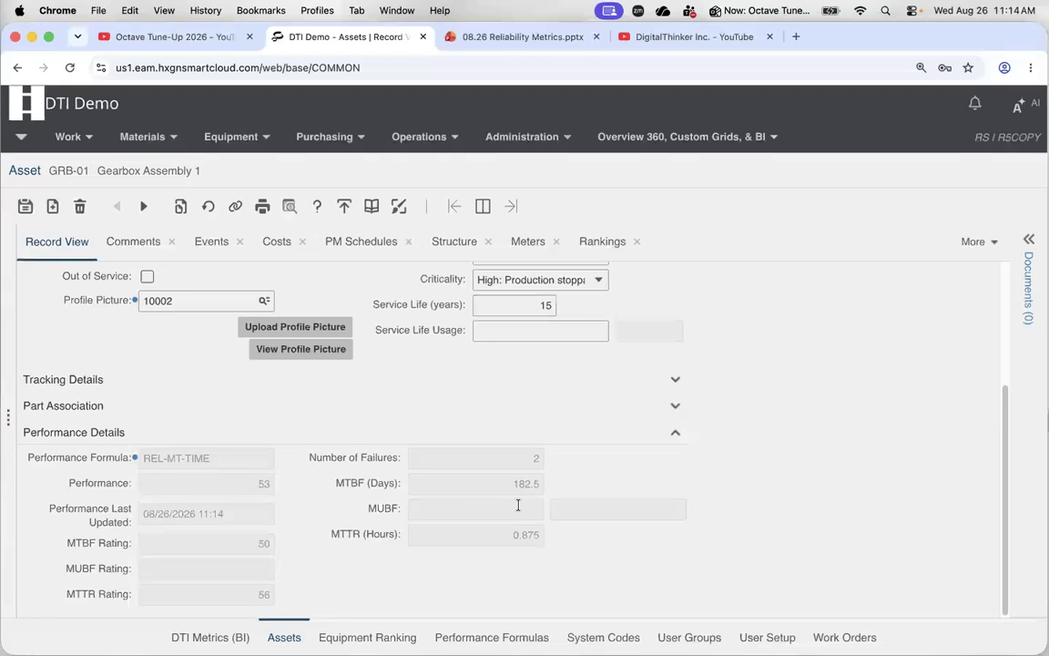
{"action": "left_click_drag", "start_coordinate": [542, 458], "coordinate": [525, 466]}
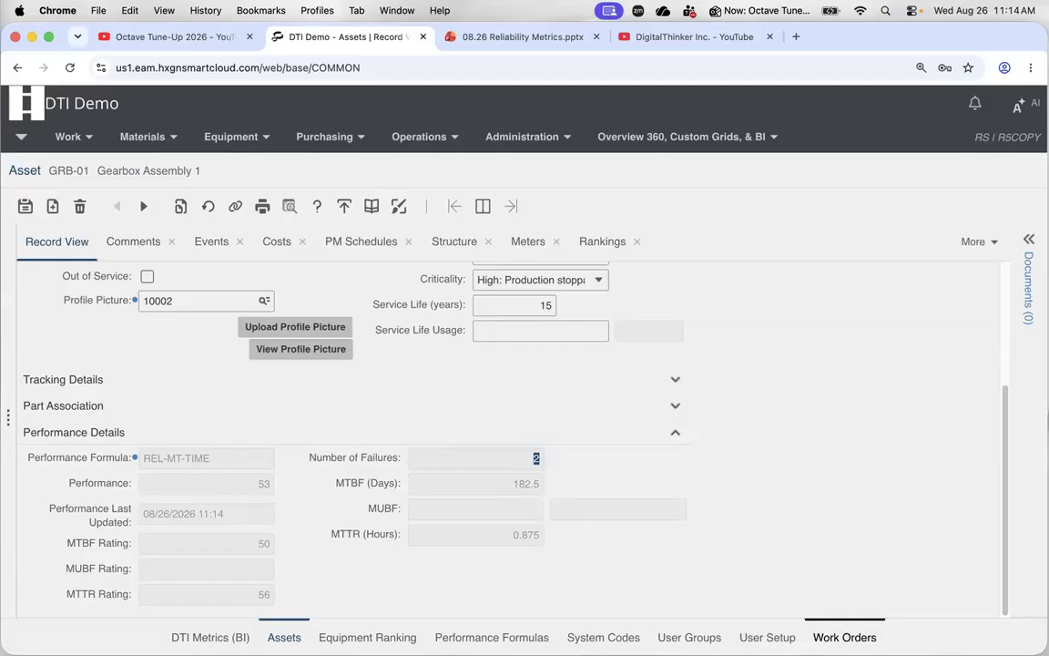
{"action": "left_click", "coordinate": [844, 636]}
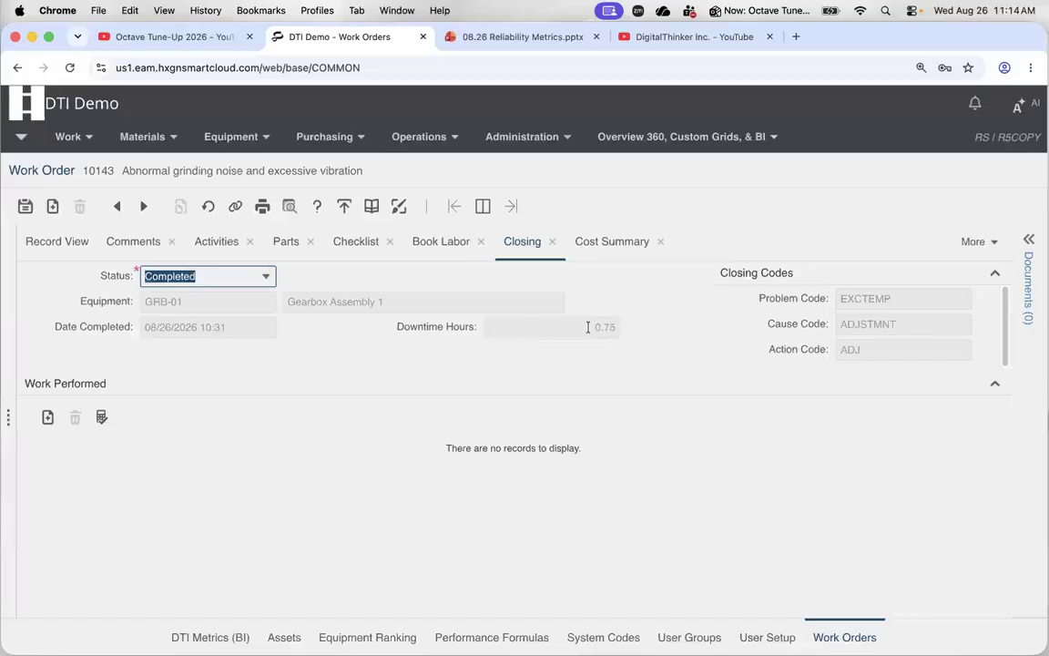
{"action": "left_click", "coordinate": [563, 326]}
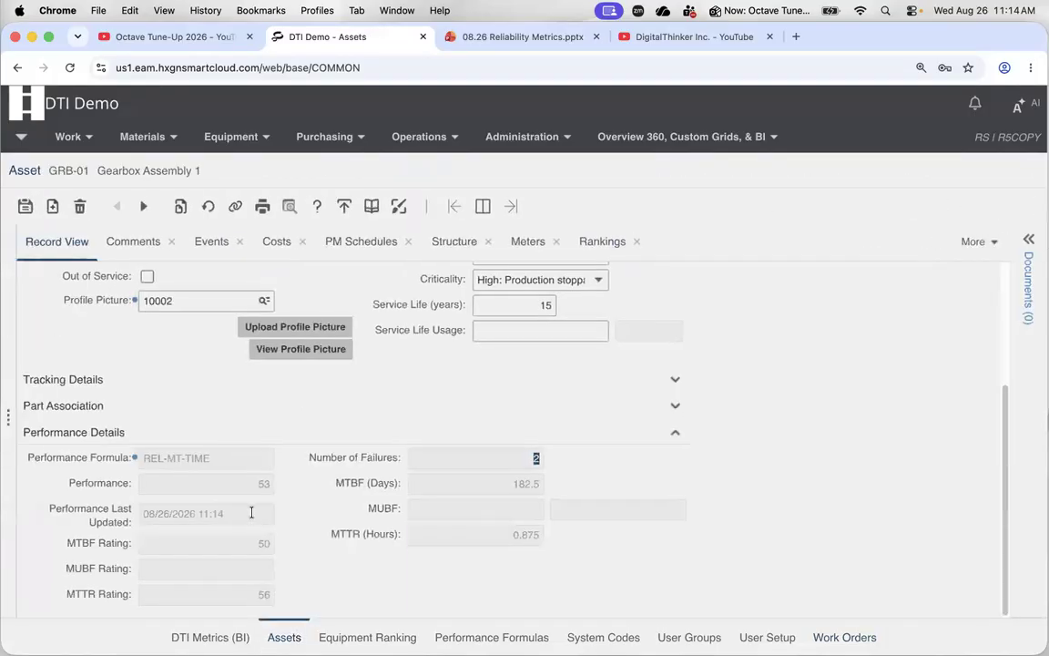
{"action": "left_click", "coordinate": [251, 513]}
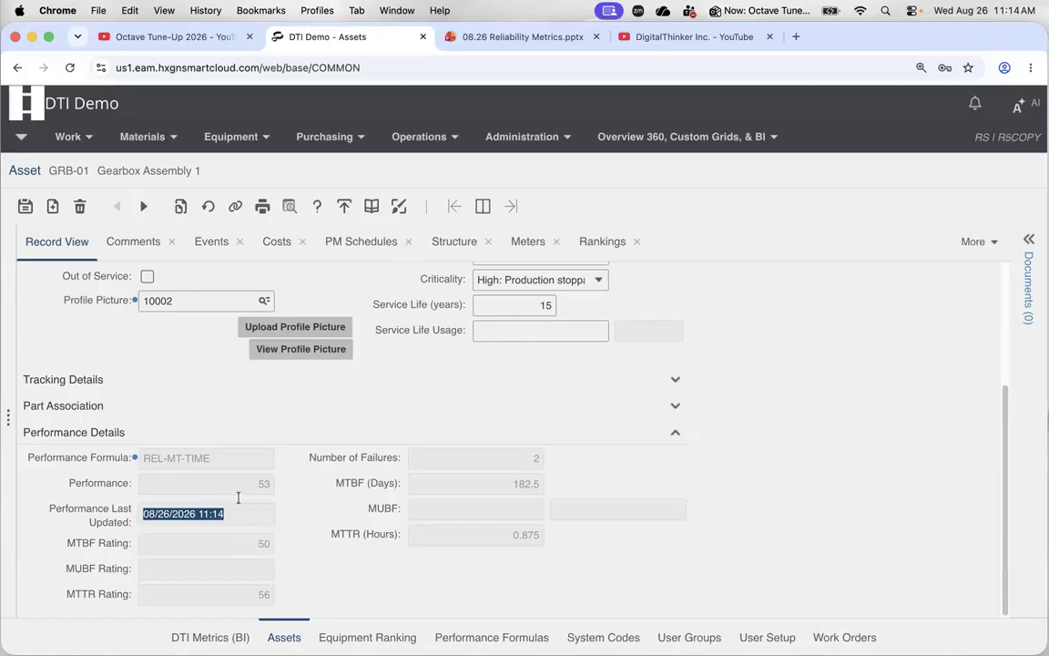
{"action": "key", "text": "shift+Tab"}
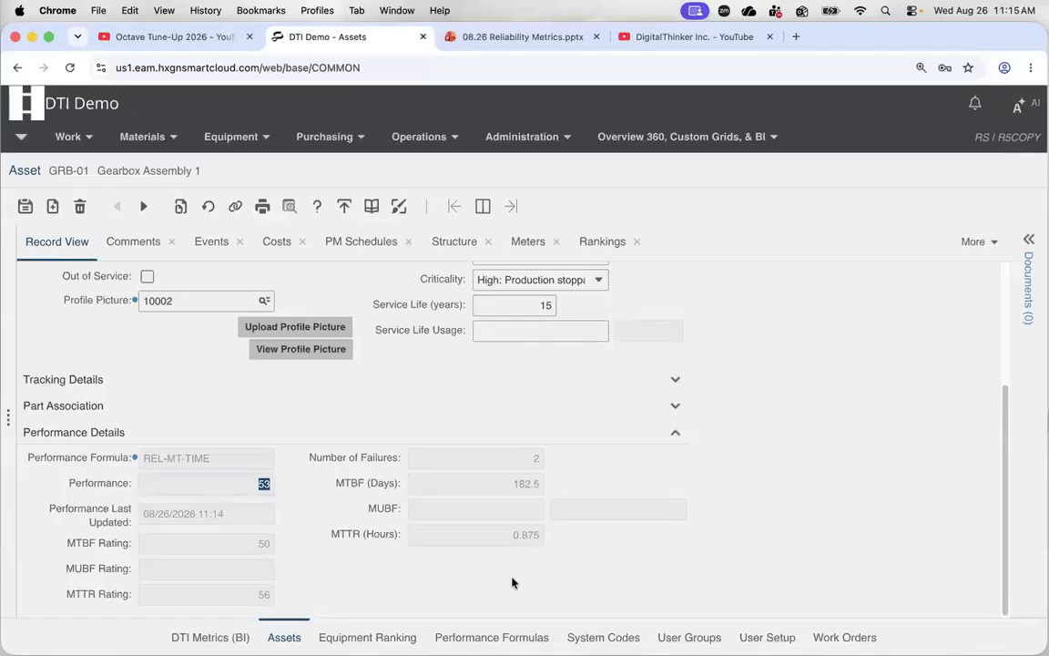
- Revisit the REL-MT-TIME performance formula and equipment ranking records, and return to asset GRB-01's performance details
{"action": "left_click", "coordinate": [489, 637]}
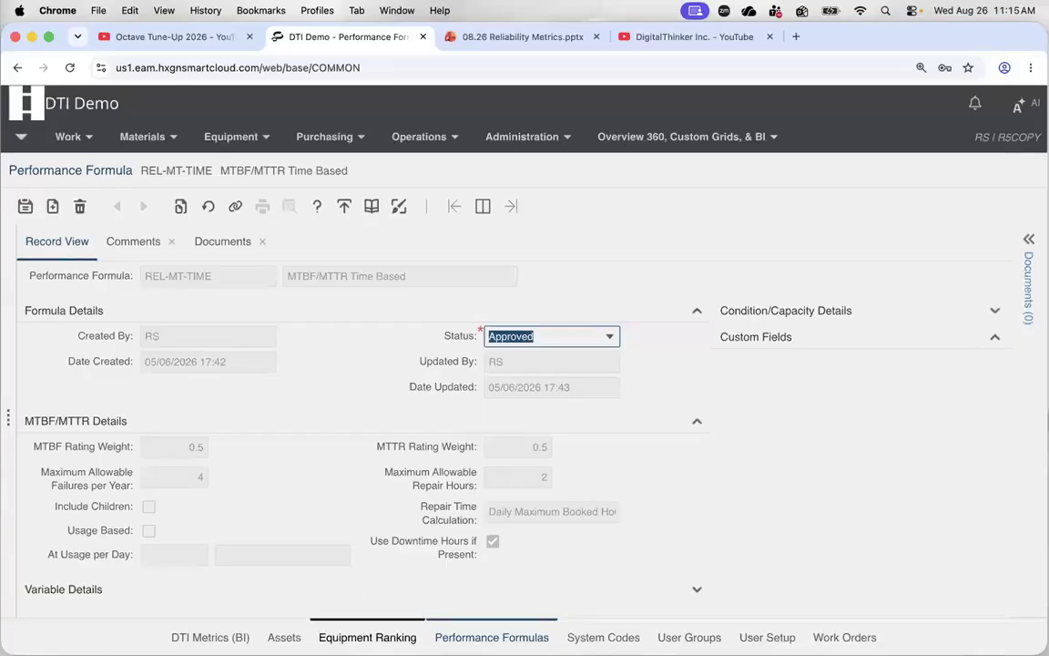
{"action": "left_click", "coordinate": [367, 638]}
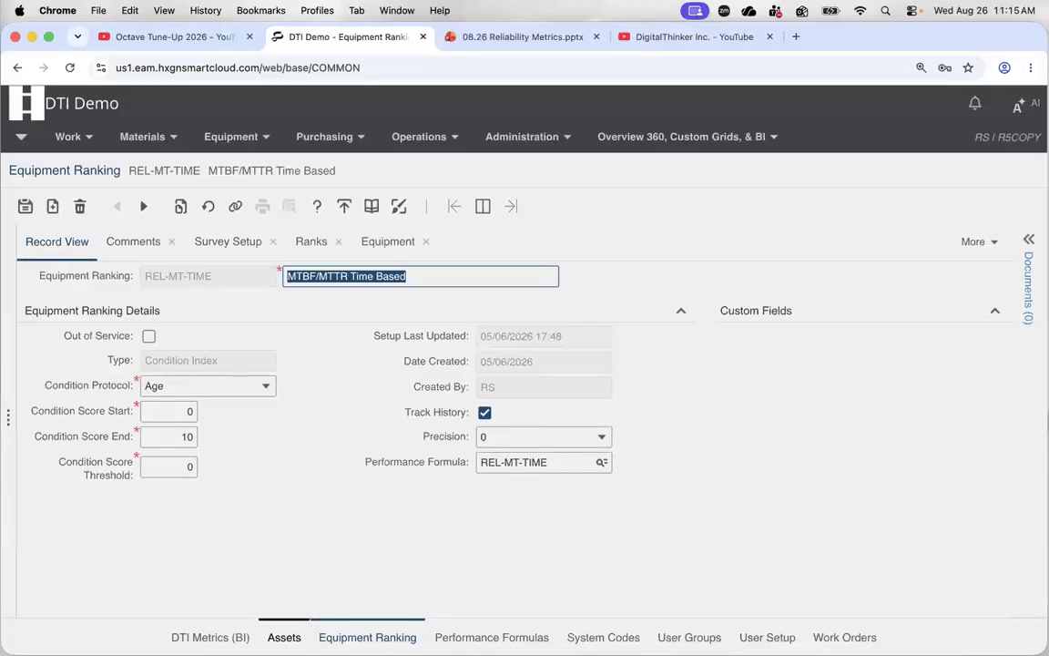
{"action": "left_click", "coordinate": [284, 637]}
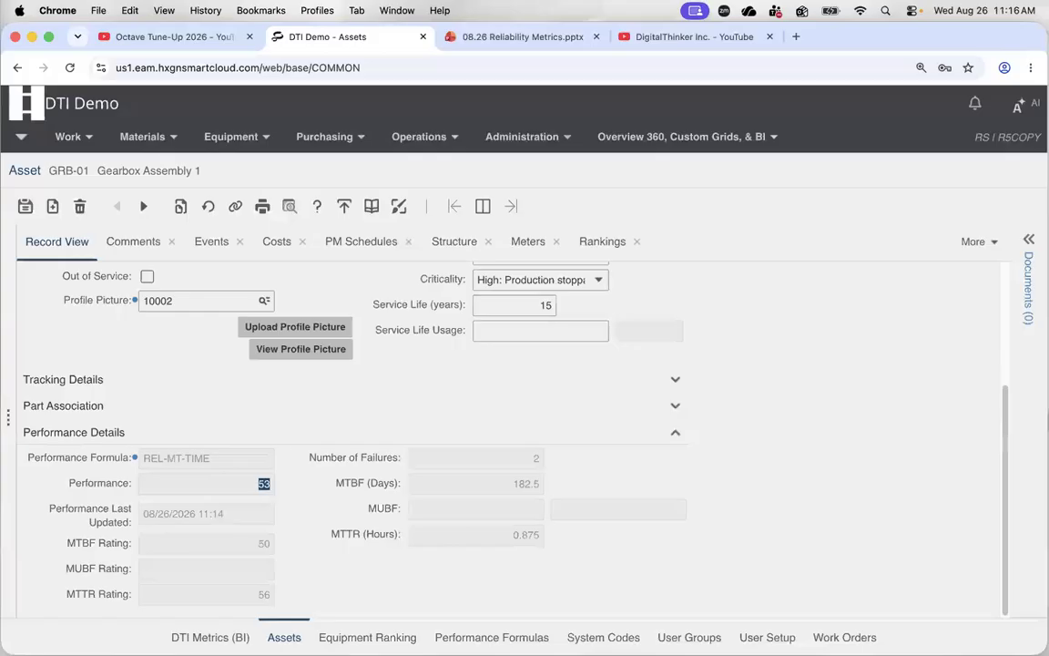
{"action": "key", "text": "super+Tab"}
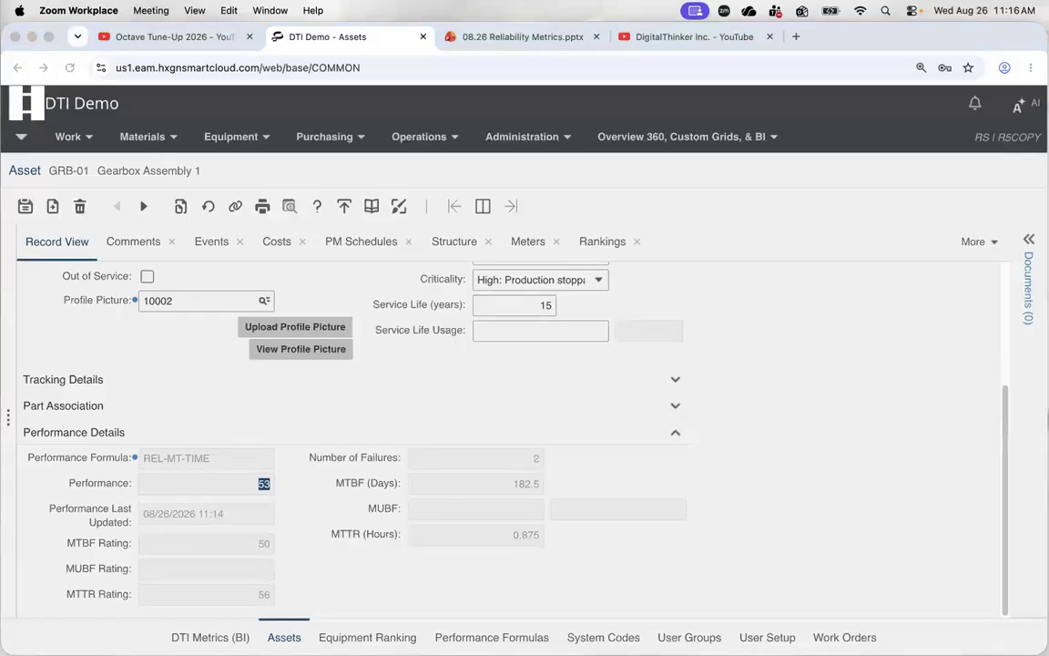